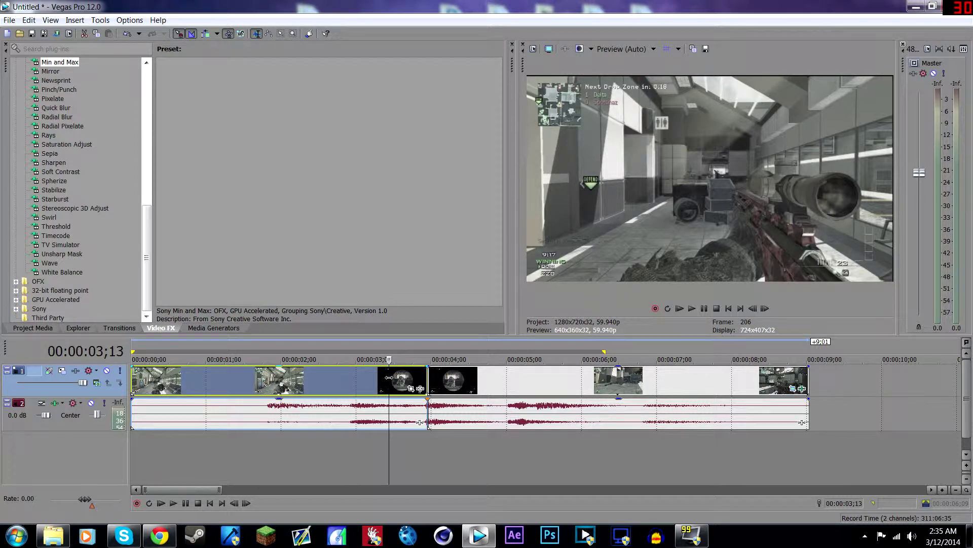
Review the finished 3D effect by scrubbing and playing the existing project around the split between the two clips
{"action": "left_click_drag", "start_coordinate": [389, 379], "coordinate": [330, 366]}
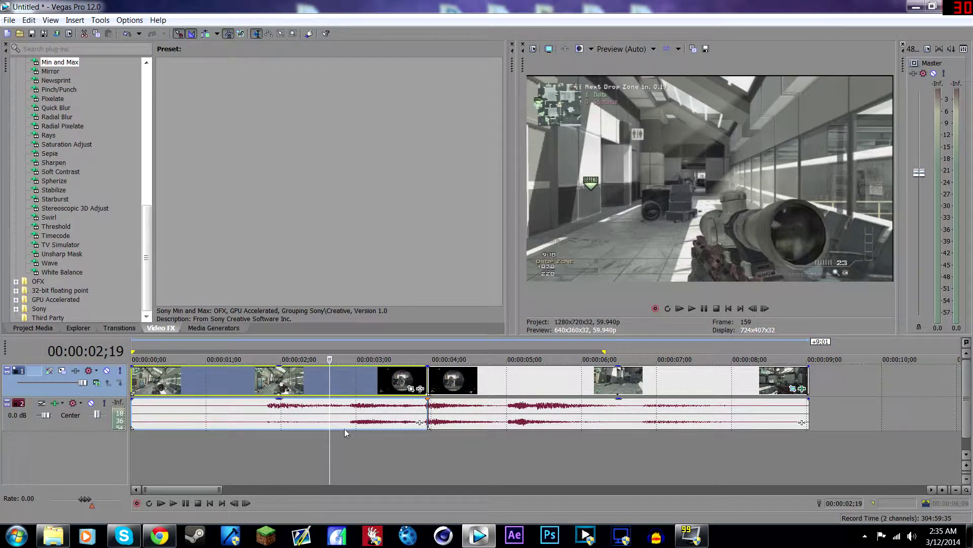
{"action": "left_click_drag", "start_coordinate": [329, 384], "coordinate": [314, 388]}
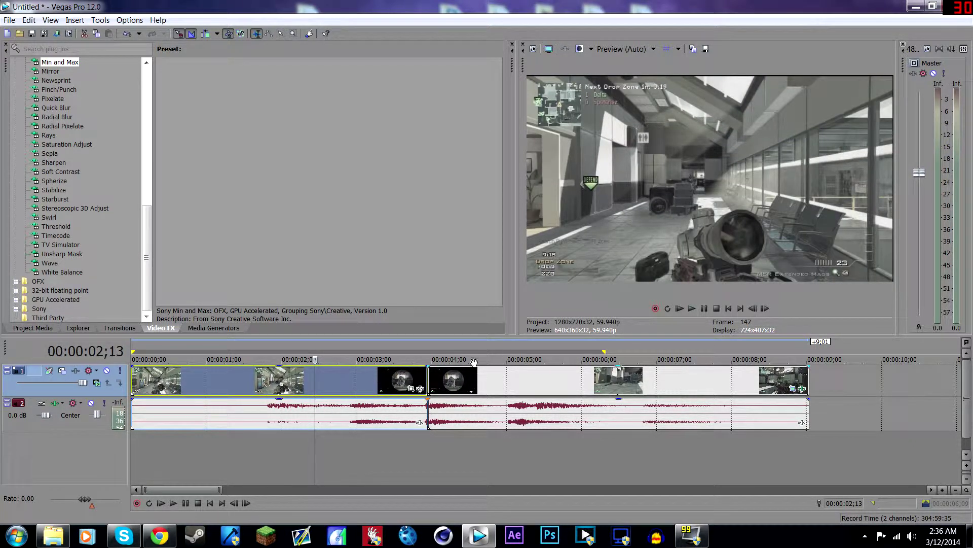
{"action": "key", "text": "space"}
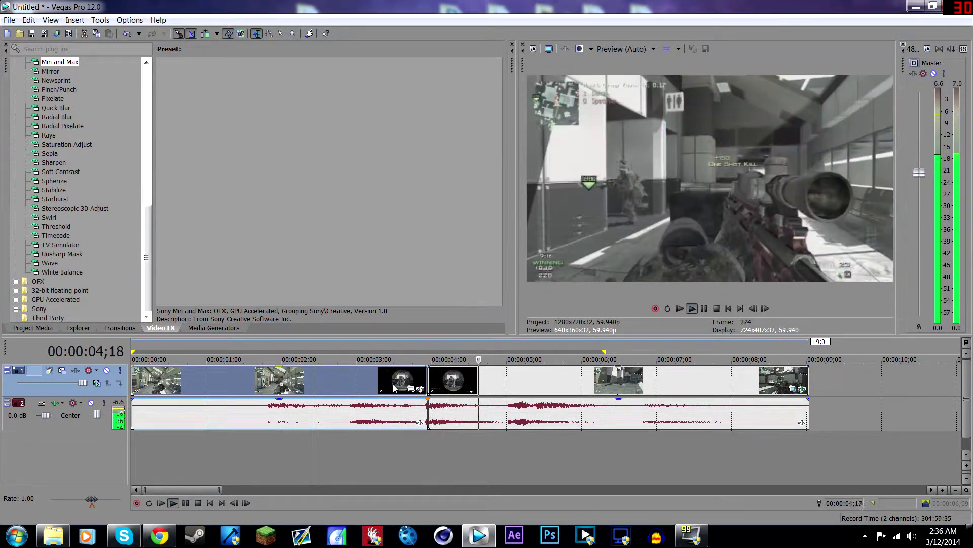
{"action": "key", "text": "space"}
{"action": "left_click", "coordinate": [438, 422]}
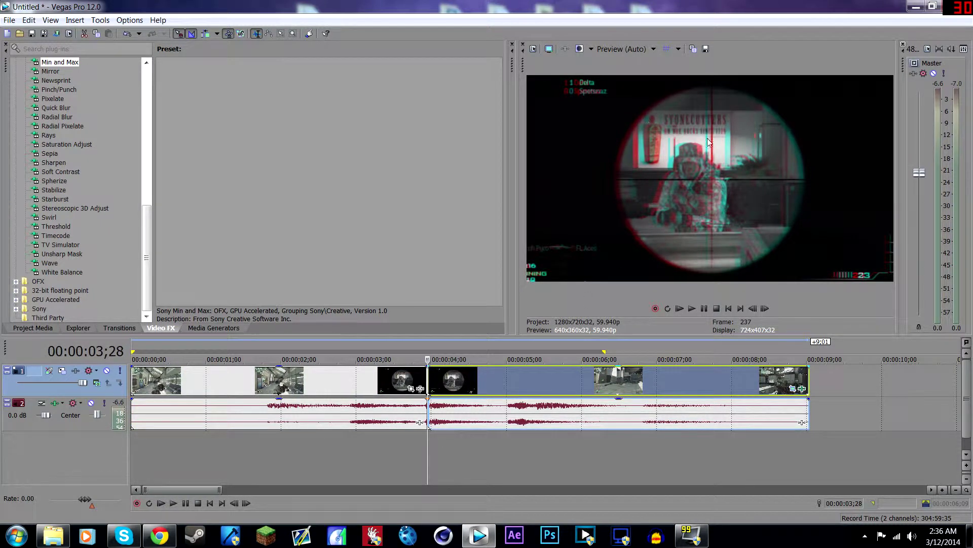
{"action": "left_click", "coordinate": [433, 445]}
{"action": "left_click_drag", "start_coordinate": [433, 445], "coordinate": [434, 445]}
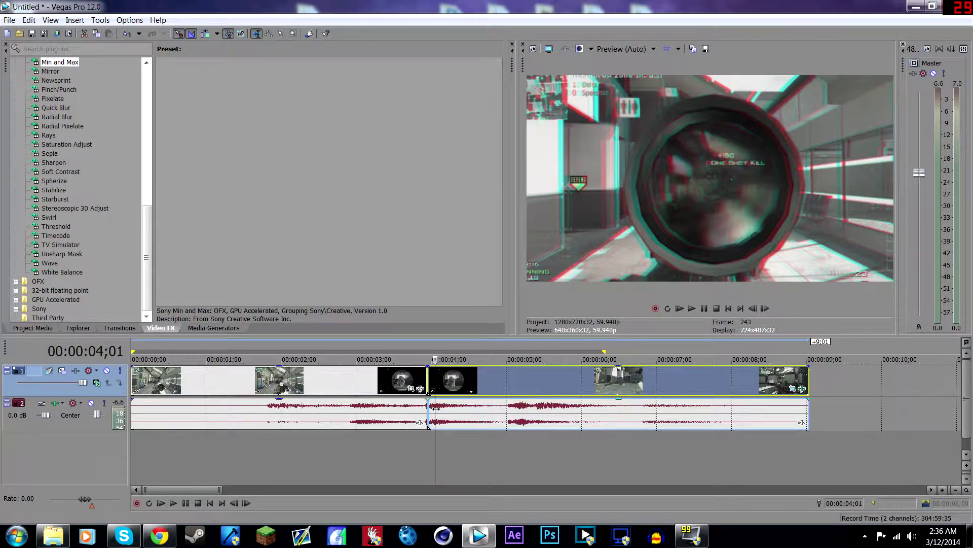
{"action": "mouse_move", "coordinate": [436, 407]}
{"action": "left_mouse_down"}
{"action": "mouse_move", "coordinate": [474, 405]}
{"action": "mouse_move", "coordinate": [427, 393]}
{"action": "left_mouse_up"}
Start a new project and set its frame size to 1,280 wide by 720 high
{"action": "left_click", "coordinate": [9, 20]}
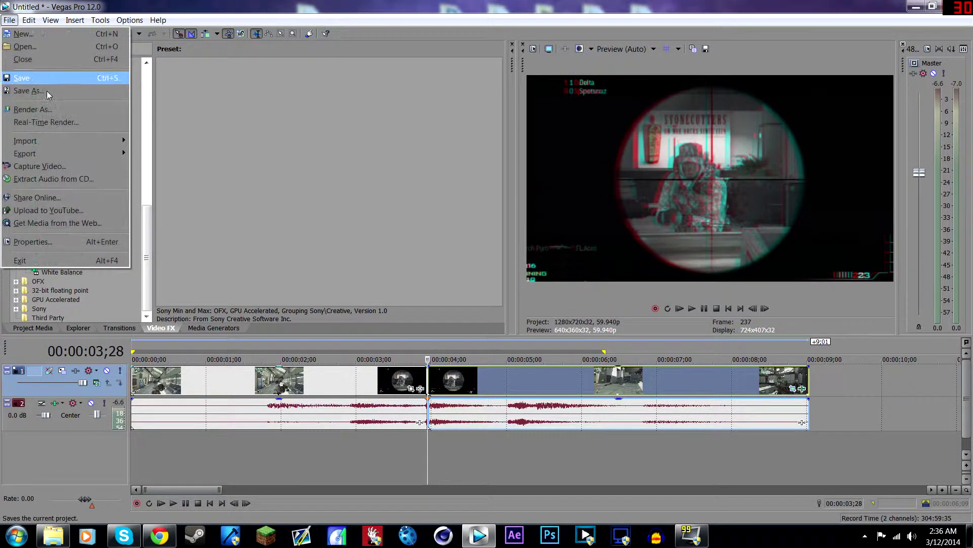
{"action": "left_click", "coordinate": [29, 33]}
{"action": "left_click", "coordinate": [500, 223]}
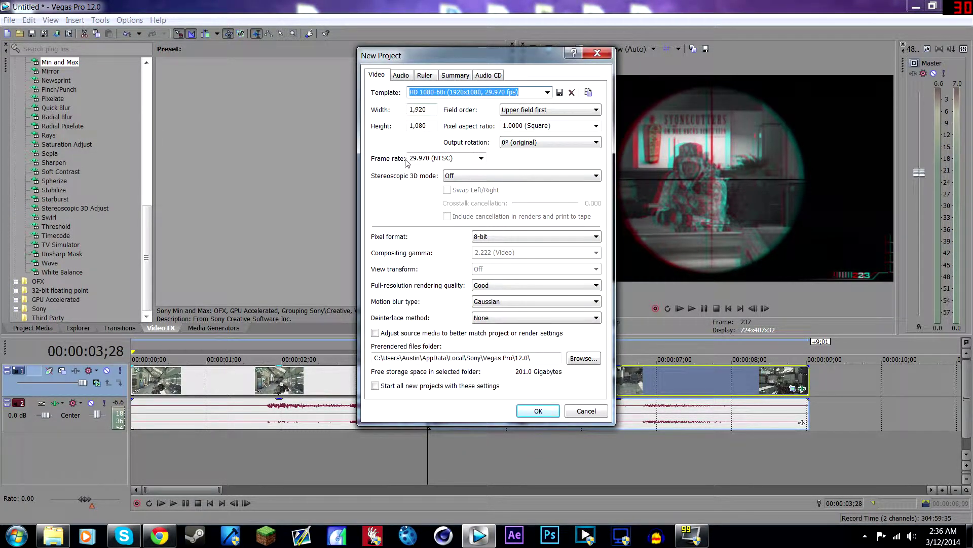
{"action": "double_click", "coordinate": [421, 109]}
{"action": "type", "text": "1"}
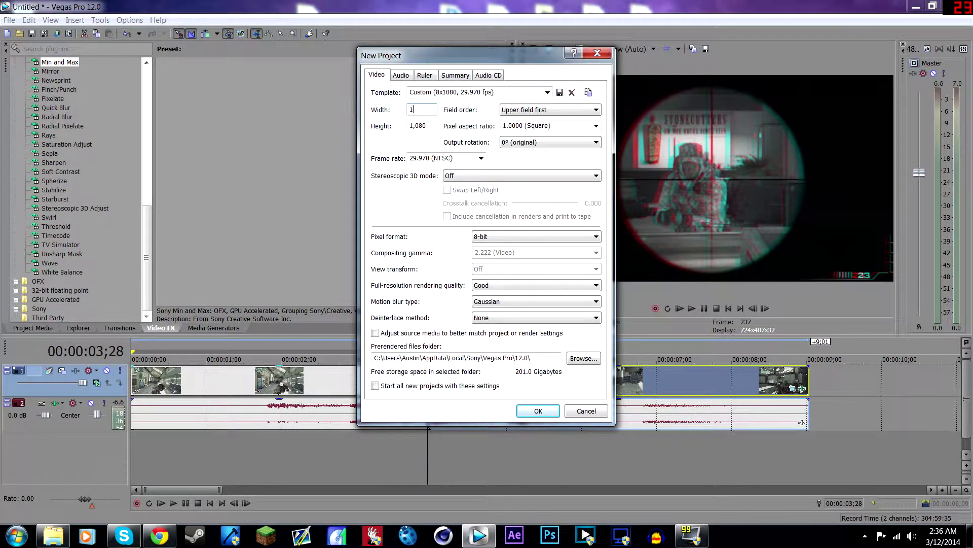
{"action": "type", "text": "280"}
{"action": "left_click", "coordinate": [422, 125]}
{"action": "key", "text": "BackSpace"}
{"action": "key", "text": "BackSpace"}
{"action": "key", "text": "BackSpace"}
{"action": "key", "text": "BackSpace"}
{"action": "type", "text": "720"}
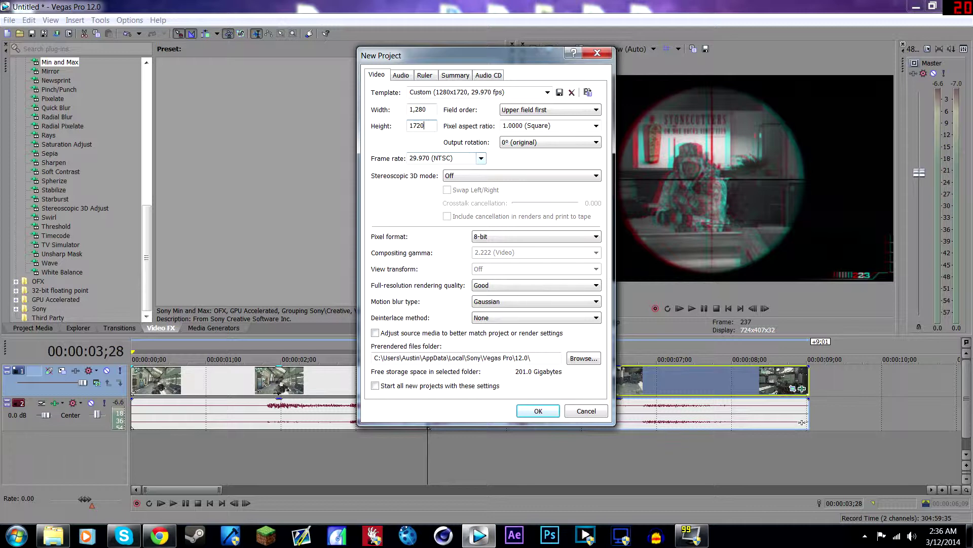
{"action": "left_click_drag", "start_coordinate": [426, 126], "coordinate": [348, 130]}
{"action": "type", "text": "720"}
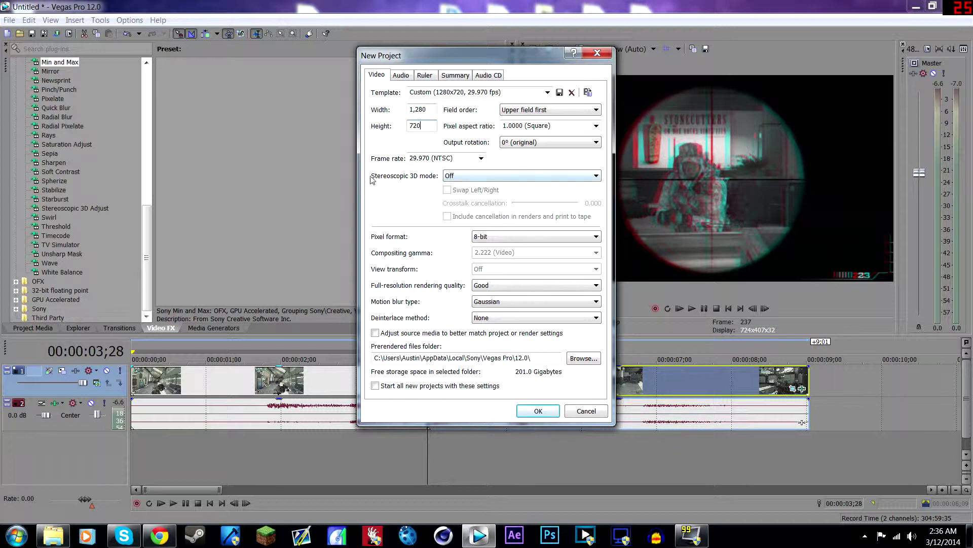
Set full-resolution rendering quality to Best and stereoscopic 3D mode to Anaglyphic (green/magenta), and create the project
{"action": "left_click", "coordinate": [494, 285]}
{"action": "left_click", "coordinate": [495, 323]}
{"action": "left_click", "coordinate": [474, 176]}
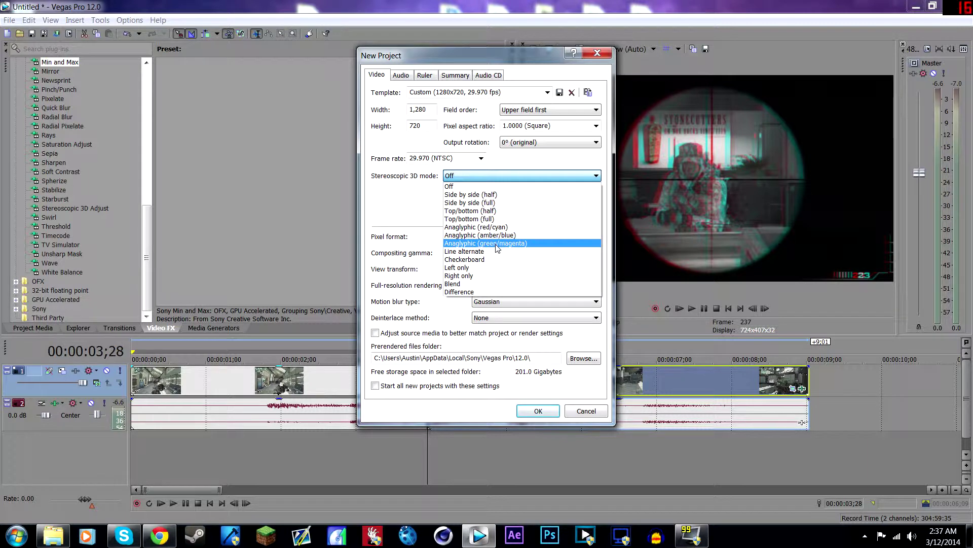
{"action": "left_click", "coordinate": [497, 247]}
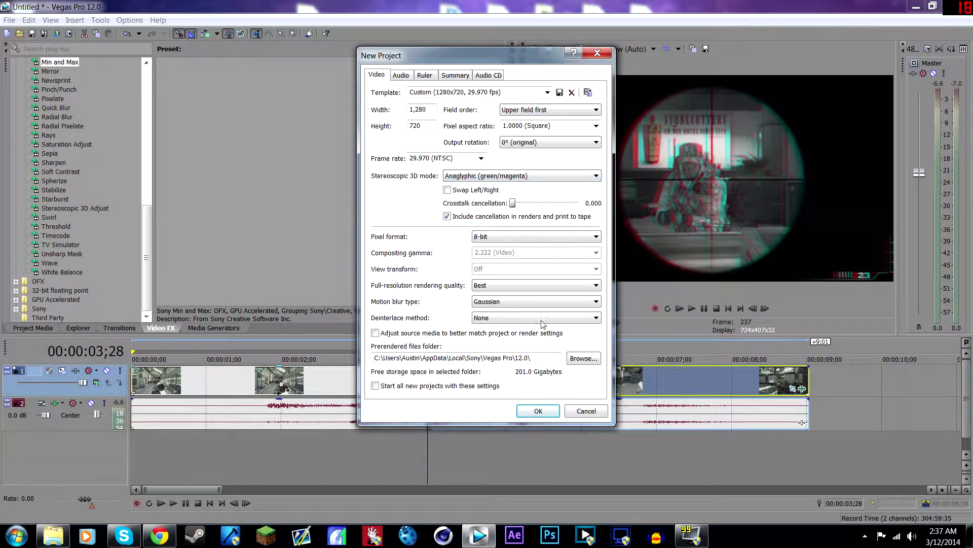
{"action": "left_click", "coordinate": [555, 409]}
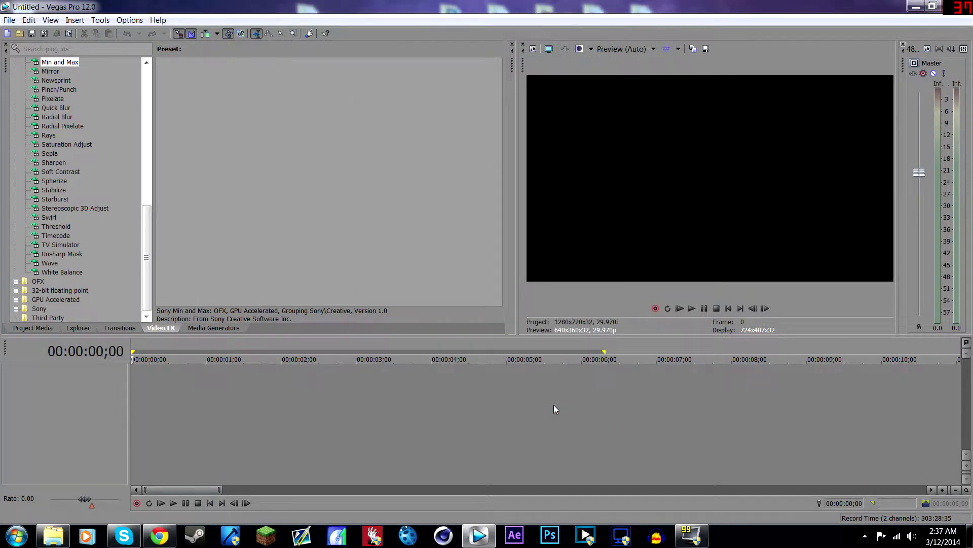
Import video clip 7 from the Rebel folder on the desktop to the start of the empty timeline
{"action": "left_click", "coordinate": [53, 535]}
{"action": "left_click_drag", "start_coordinate": [317, 183], "coordinate": [147, 393]}
{"action": "left_click_drag", "start_coordinate": [332, 216], "coordinate": [327, 191]}
{"action": "left_click", "coordinate": [182, 110]}
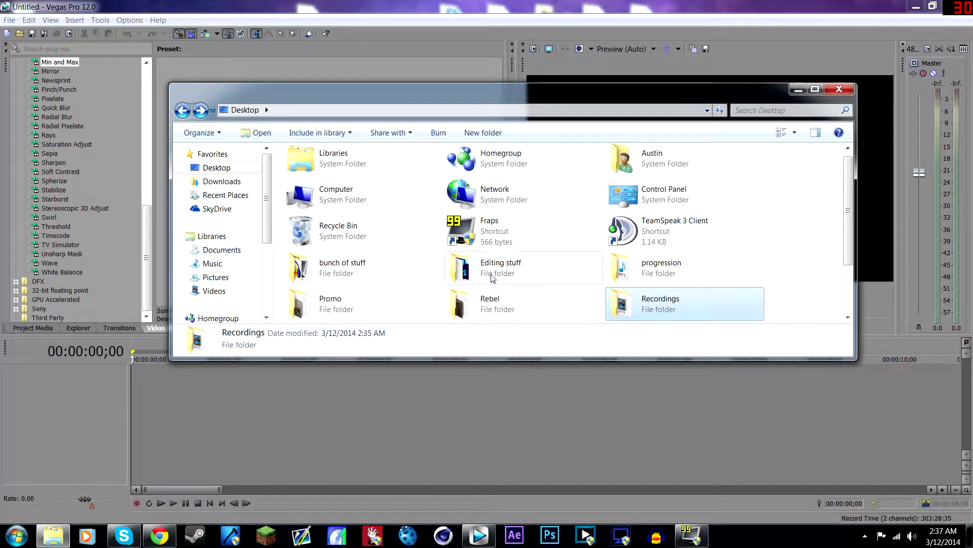
{"action": "double_click", "coordinate": [516, 293]}
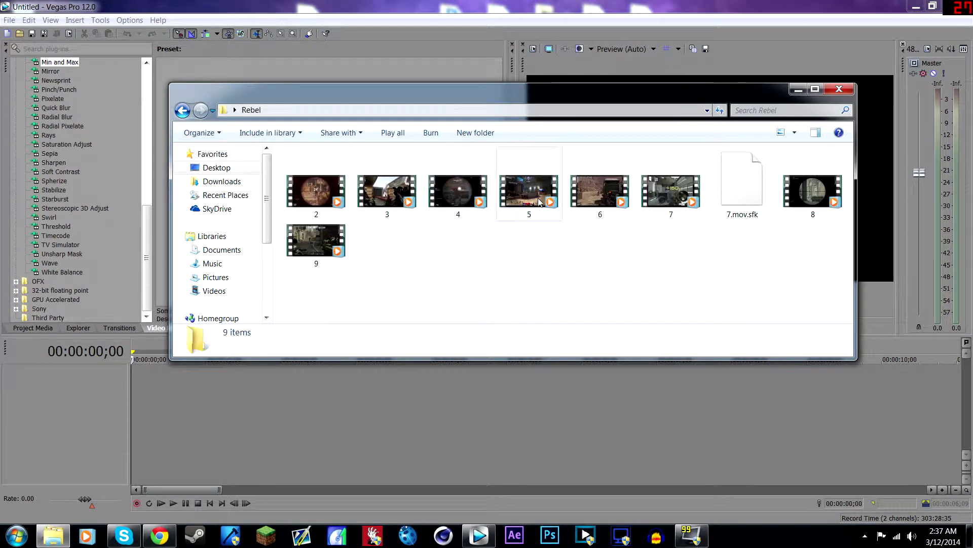
{"action": "left_click_drag", "start_coordinate": [670, 191], "coordinate": [204, 379]}
{"action": "left_click", "coordinate": [204, 379]}
Split the clip at 00:00:03;28, on the frame where the scope is centred on the enemy
{"action": "left_click", "coordinate": [443, 372]}
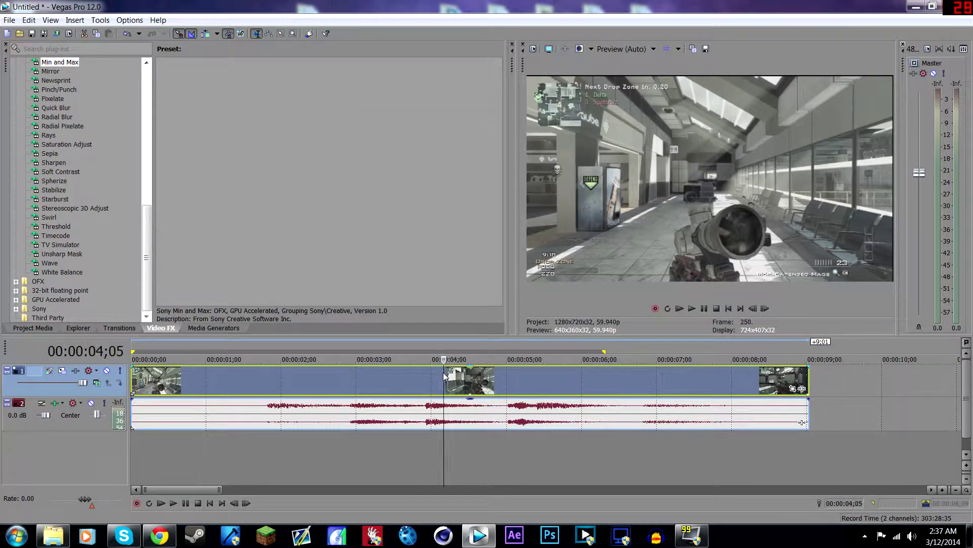
{"action": "left_click_drag", "start_coordinate": [443, 377], "coordinate": [425, 377]}
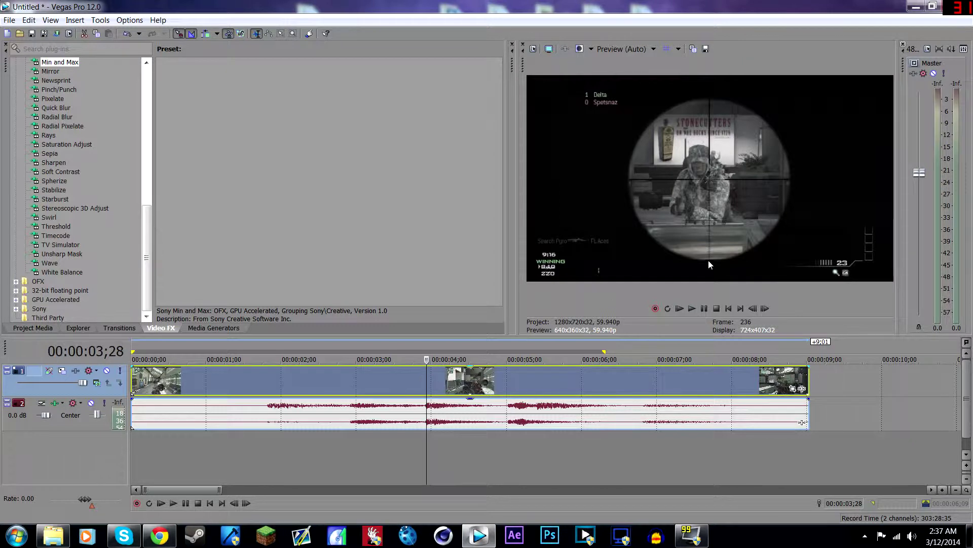
{"action": "left_click", "coordinate": [754, 310]}
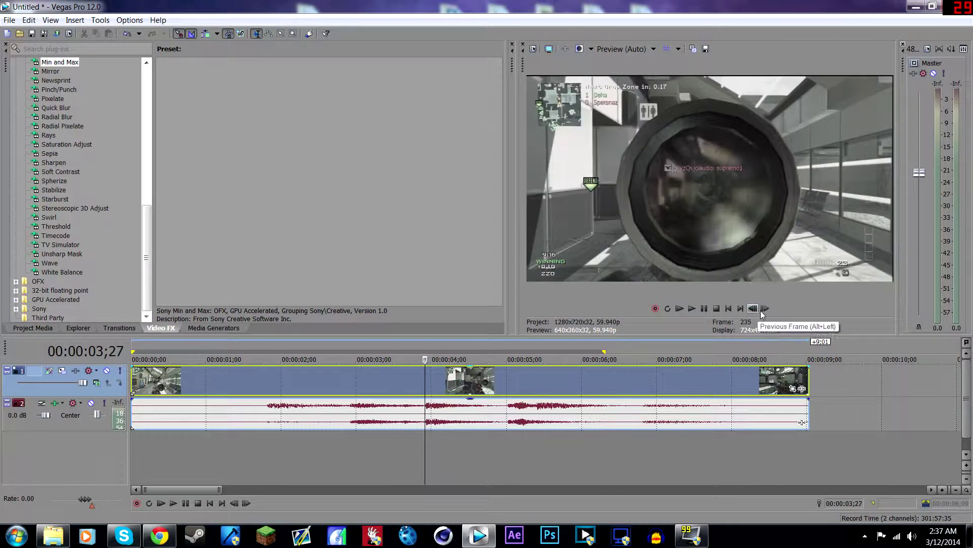
{"action": "left_click", "coordinate": [765, 308]}
{"action": "key", "text": "s"}
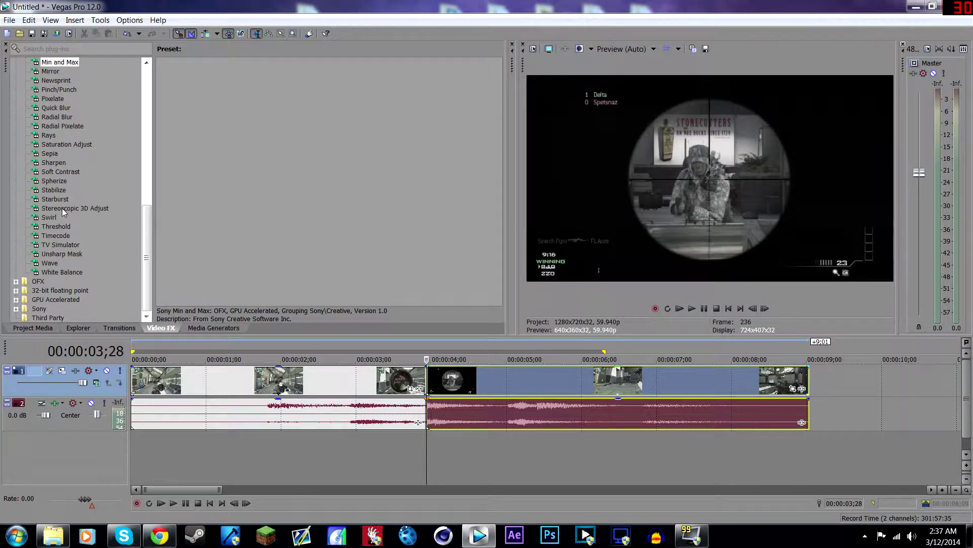
Apply the default preset of the Stereoscopic 3D Adjust effect to the second part of the split clip
{"action": "left_click_drag", "start_coordinate": [62, 208], "coordinate": [107, 202]}
{"action": "left_click_drag", "start_coordinate": [147, 239], "coordinate": [105, 269]}
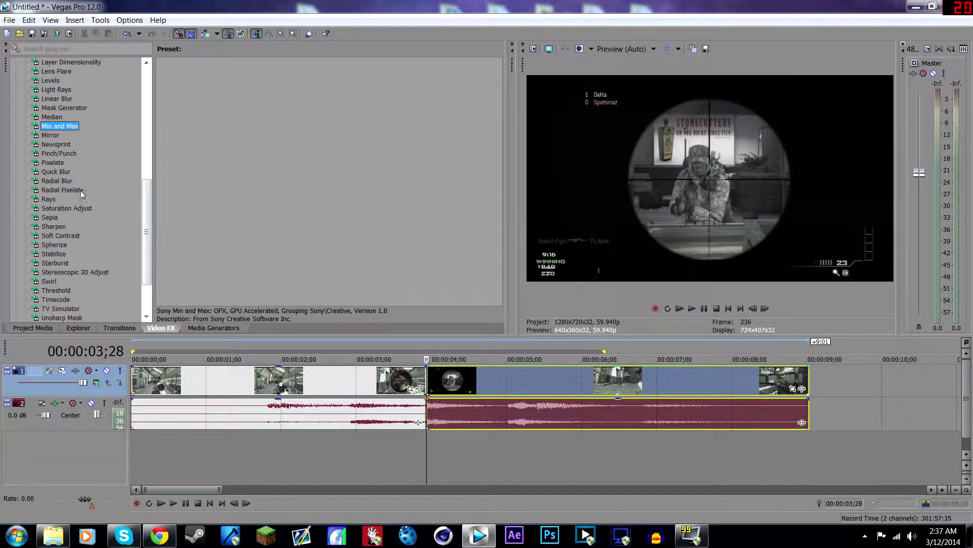
{"action": "left_click", "coordinate": [87, 272]}
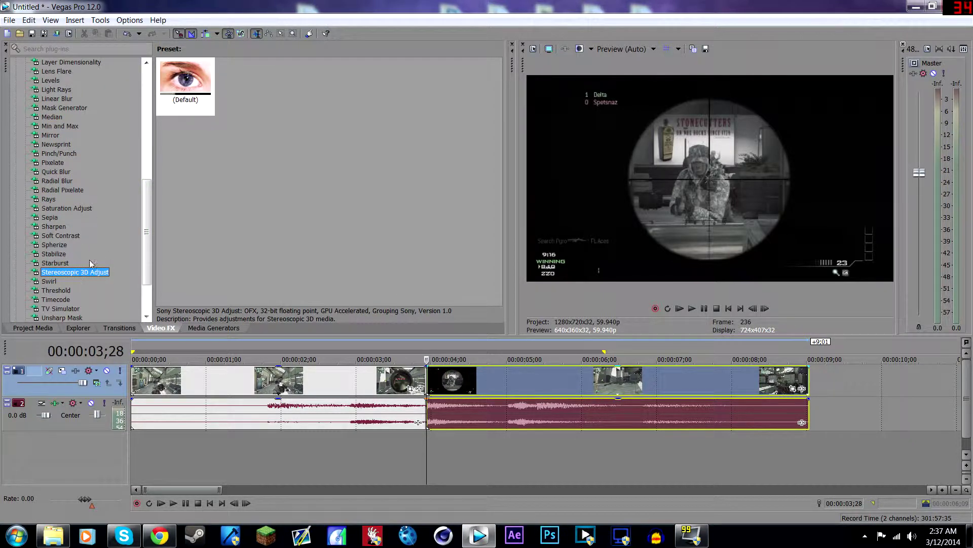
{"action": "left_click_drag", "start_coordinate": [181, 86], "coordinate": [430, 392]}
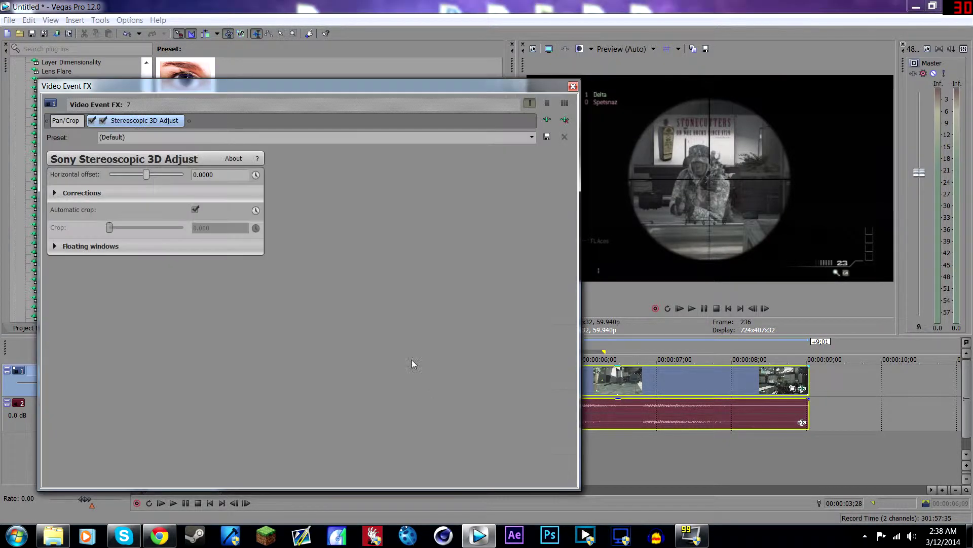
Try a slight negative horizontal offset on the effect and reset it to 0
{"action": "mouse_move", "coordinate": [147, 175]}
{"action": "left_mouse_down"}
{"action": "mouse_move", "coordinate": [183, 175]}
{"action": "mouse_move", "coordinate": [130, 180]}
{"action": "mouse_move", "coordinate": [146, 181]}
{"action": "left_mouse_up"}
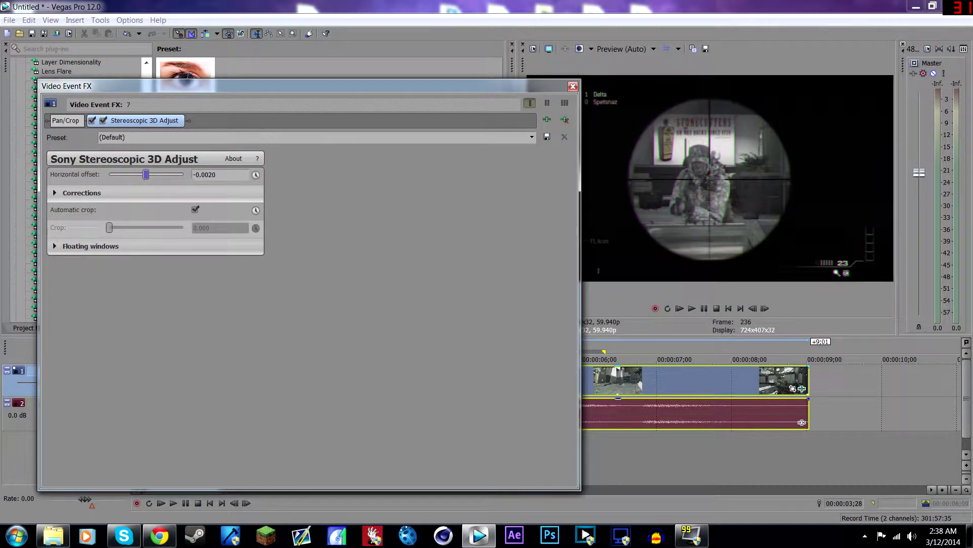
{"action": "key", "text": "Tab"}
{"action": "type", "text": "0"}
{"action": "key", "text": "Return"}
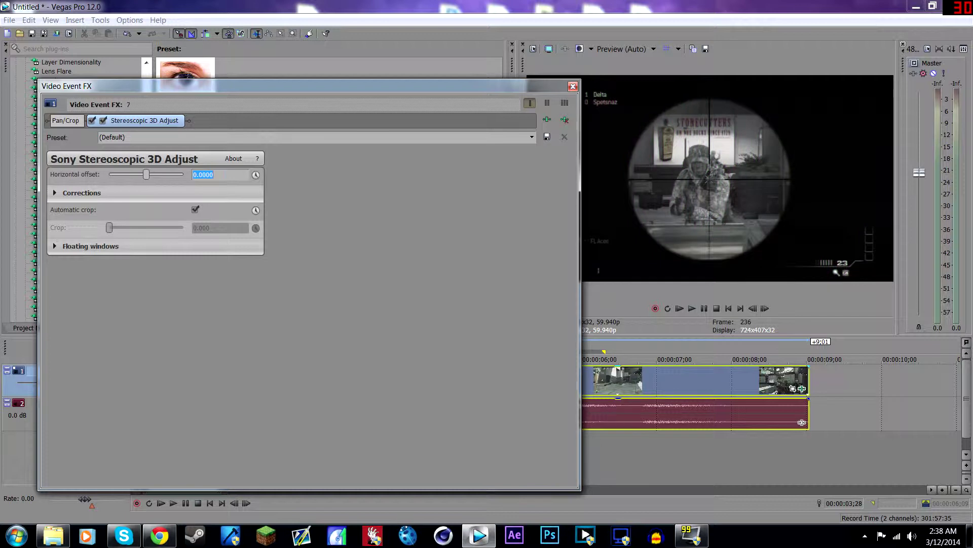
Animate the horizontal offset with keyframes of 0.0143 at 00:00:00;00 and 0.0088 at 00:00:00;01
{"action": "left_click", "coordinate": [256, 175]}
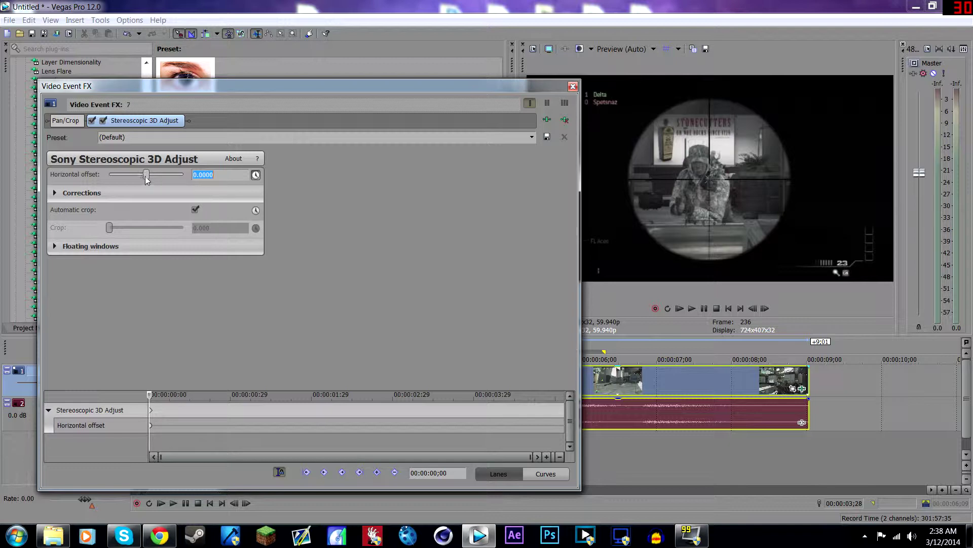
{"action": "left_click_drag", "start_coordinate": [145, 178], "coordinate": [152, 181]}
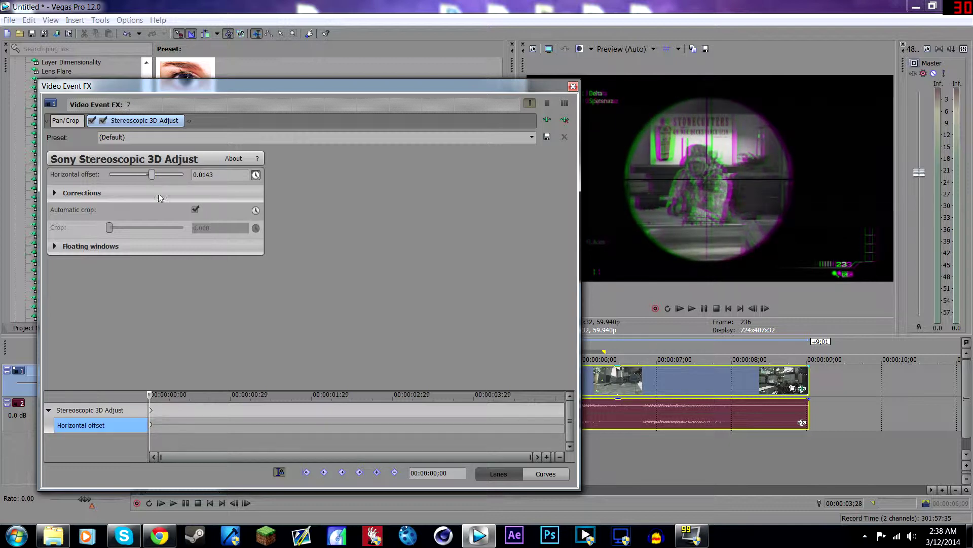
{"action": "left_click", "coordinate": [154, 396]}
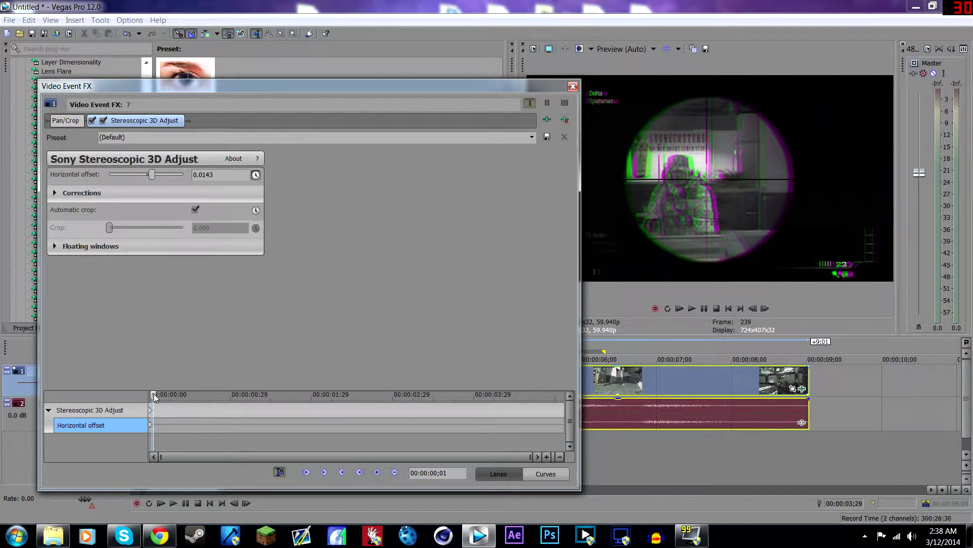
{"action": "left_click_drag", "start_coordinate": [153, 178], "coordinate": [151, 178]}
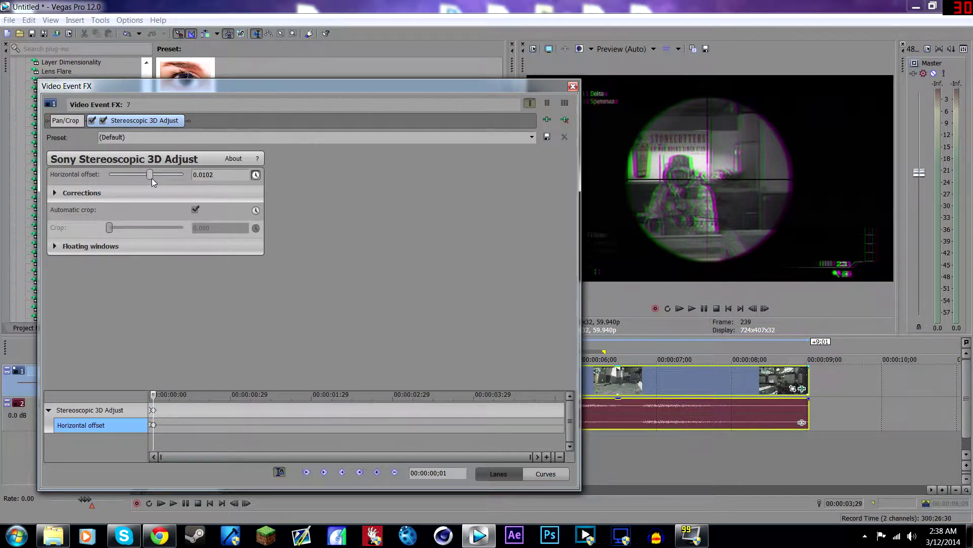
Add horizontal offset keyframes of 0.0211 at 00:00:00;03 and -0.0088 at 00:00:00;04
{"action": "left_click", "coordinate": [158, 395]}
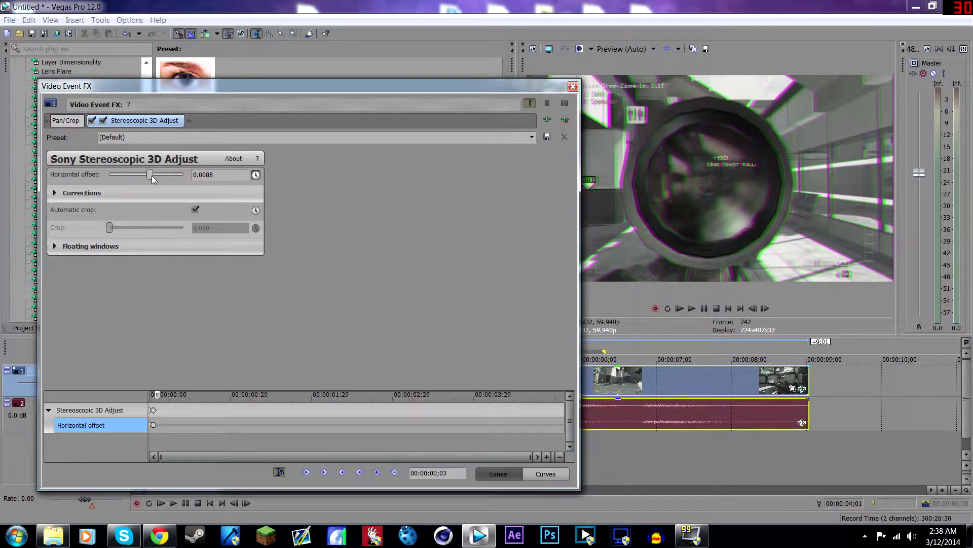
{"action": "left_click_drag", "start_coordinate": [151, 175], "coordinate": [156, 178]}
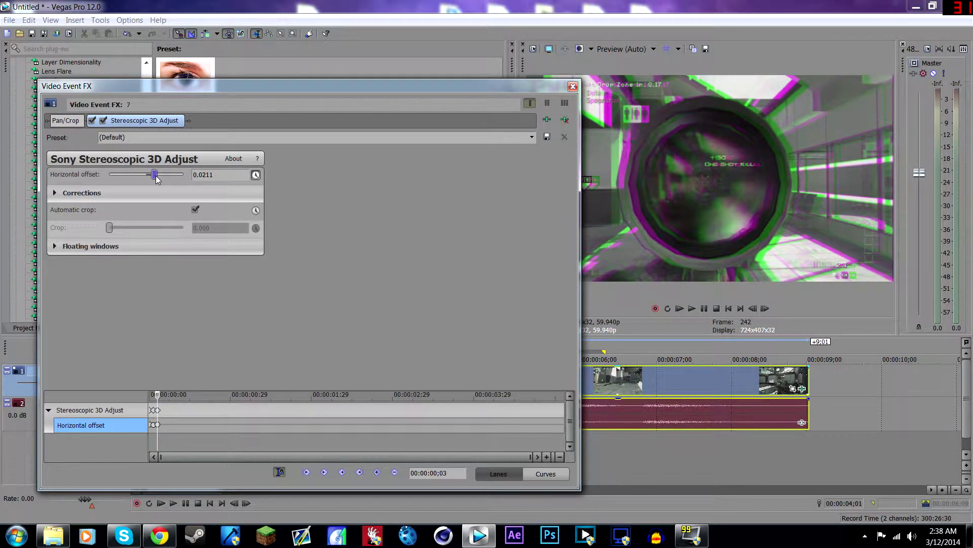
{"action": "left_click", "coordinate": [162, 396]}
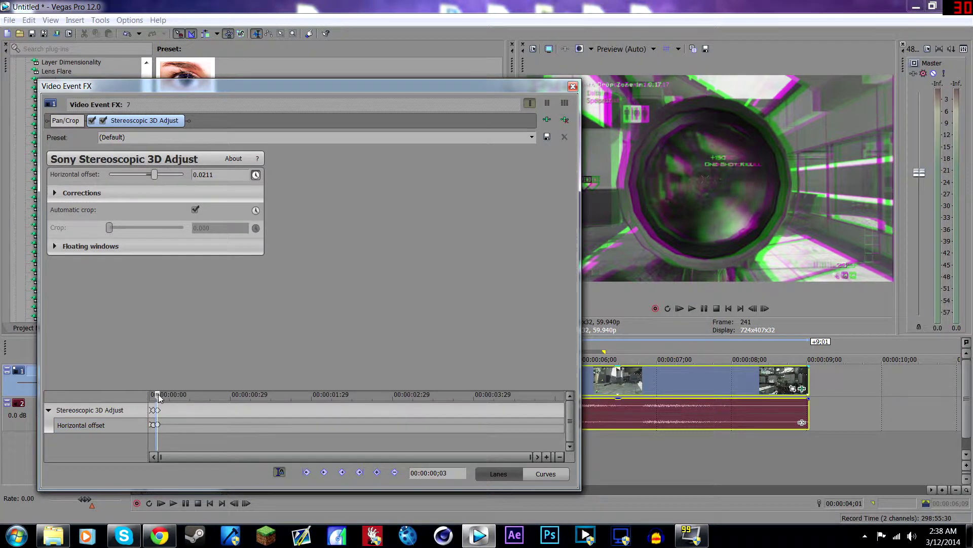
{"action": "left_click", "coordinate": [162, 395]}
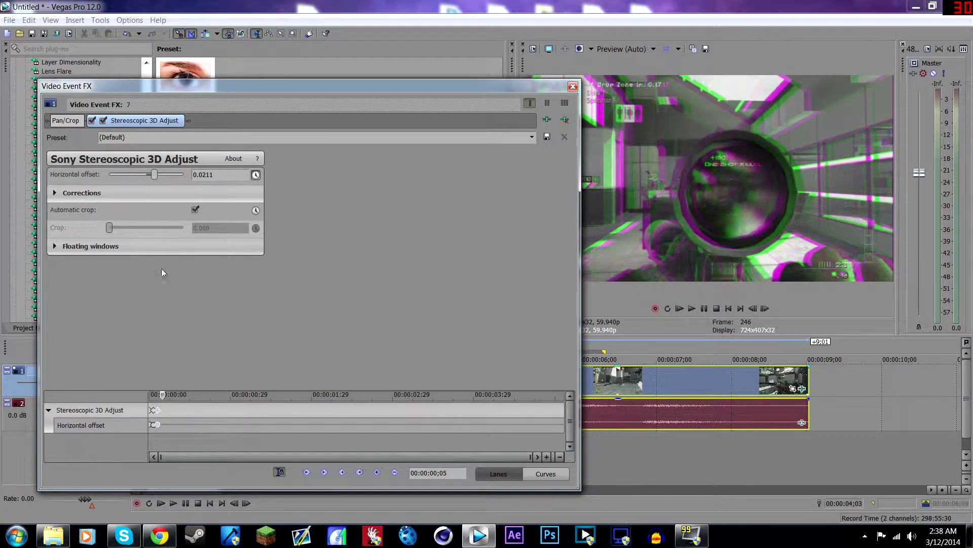
{"action": "left_click", "coordinate": [162, 392]}
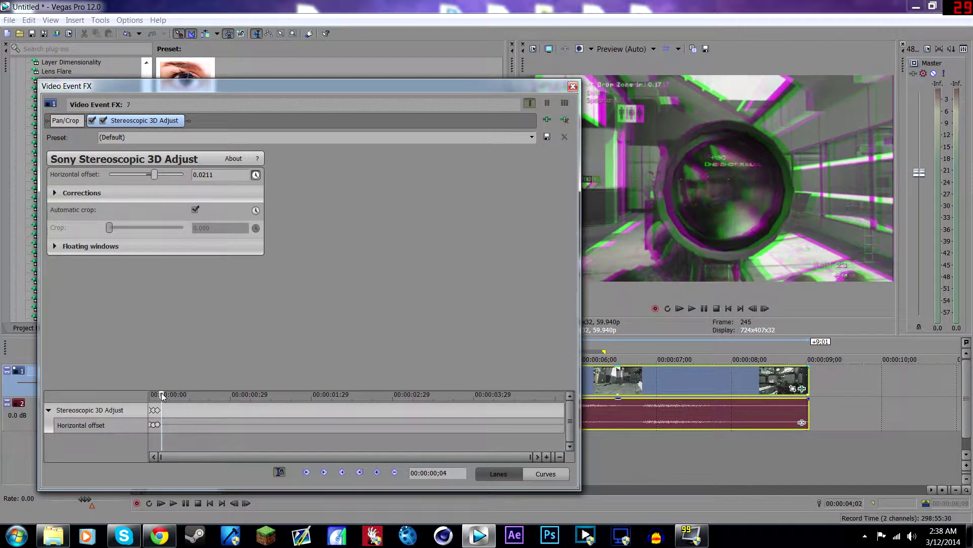
{"action": "left_click_drag", "start_coordinate": [156, 178], "coordinate": [146, 181]}
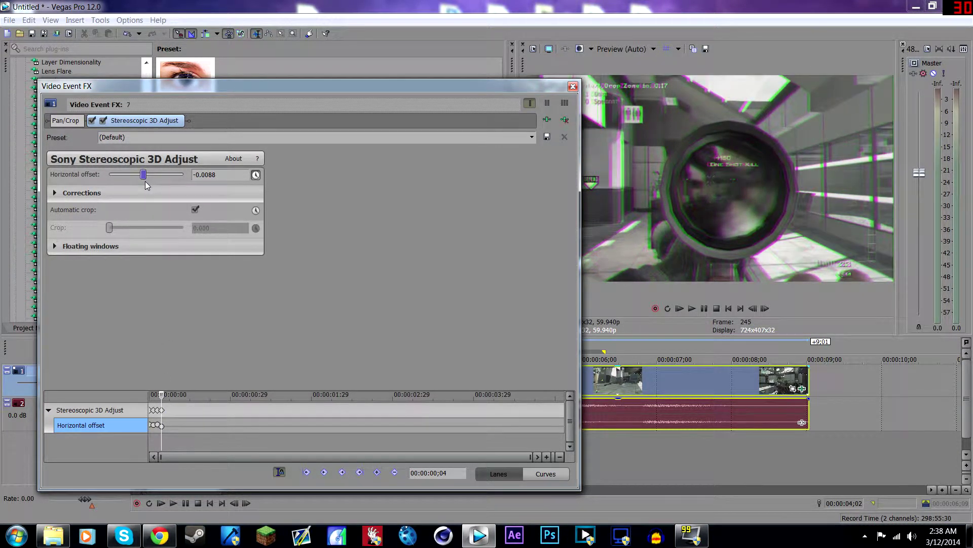
Add horizontal offset keyframes of 0.0088 at 00:00:00;06 and 0 at 00:00:00;16
{"action": "left_click", "coordinate": [166, 394]}
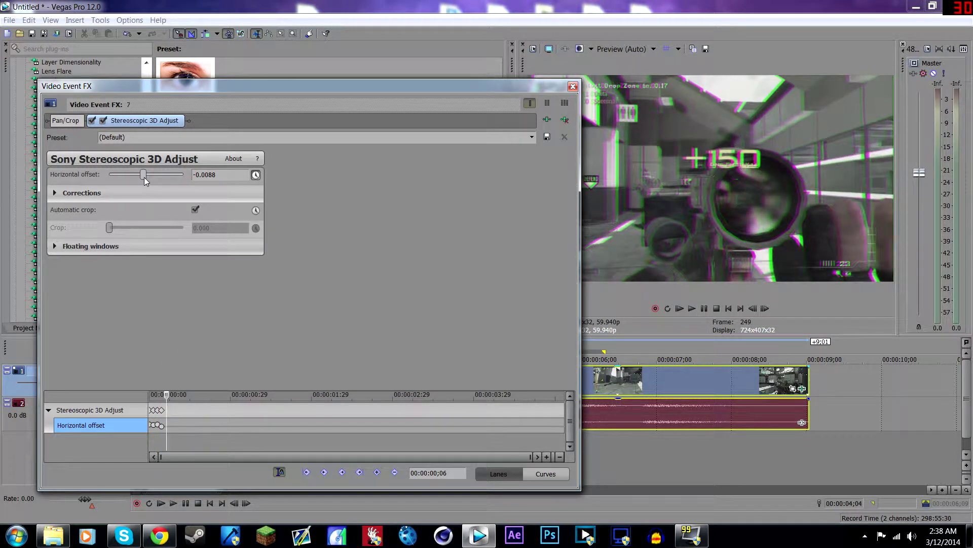
{"action": "left_click_drag", "start_coordinate": [144, 176], "coordinate": [150, 177]}
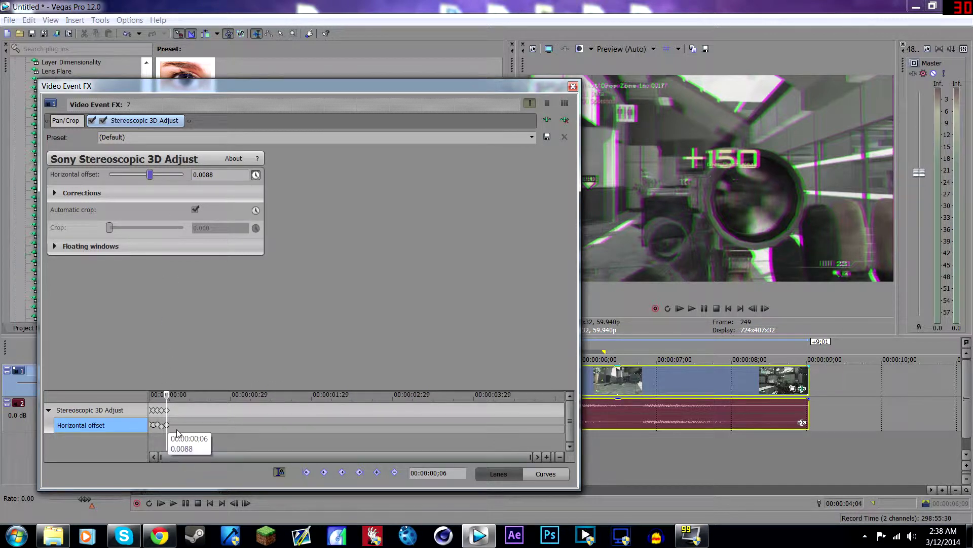
{"action": "left_click_drag", "start_coordinate": [169, 394], "coordinate": [194, 394]}
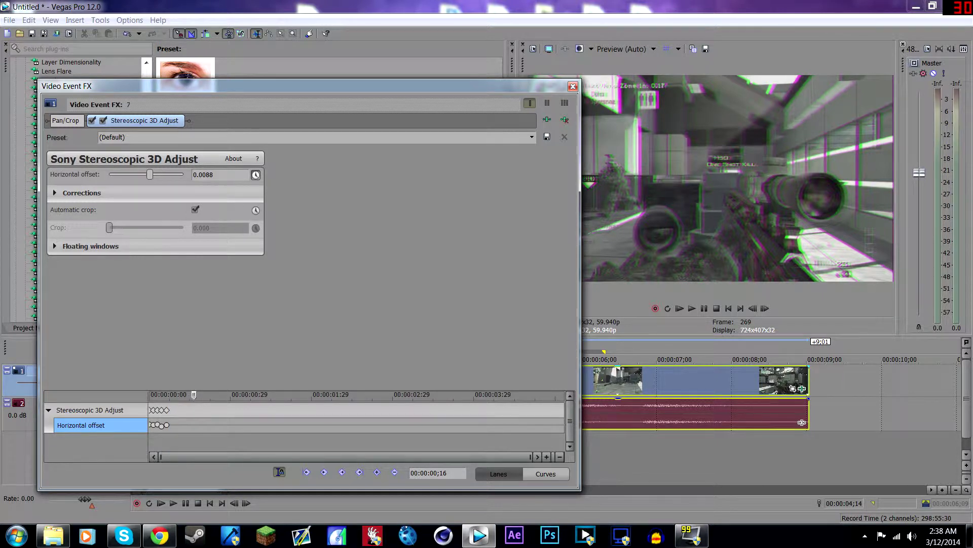
{"action": "left_click_drag", "start_coordinate": [218, 175], "coordinate": [108, 177]}
{"action": "type", "text": "0"}
{"action": "key", "text": "Return"}
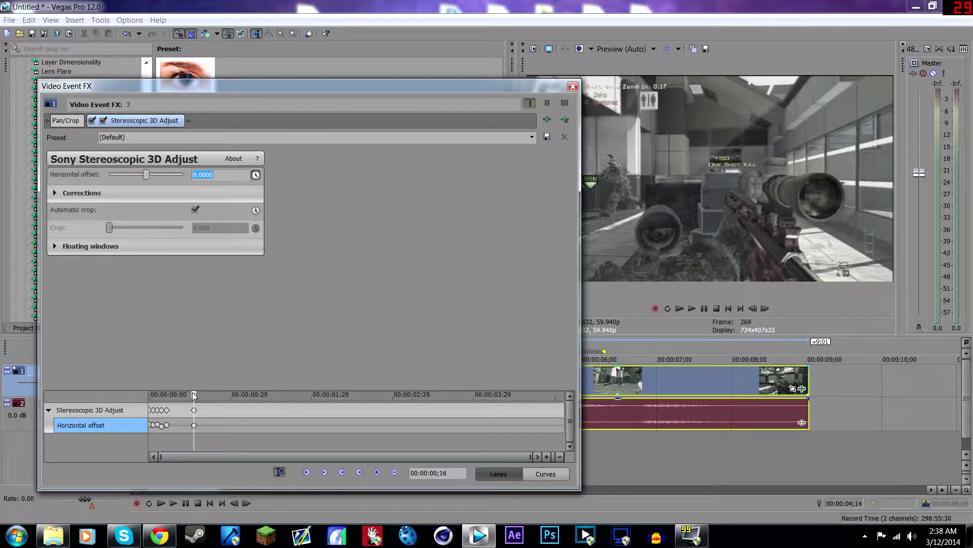
Try horizontal offsets of 0.0235 and 0.0135 on the keyframe at 00:00:00;06
{"action": "left_click_drag", "start_coordinate": [194, 395], "coordinate": [167, 398]}
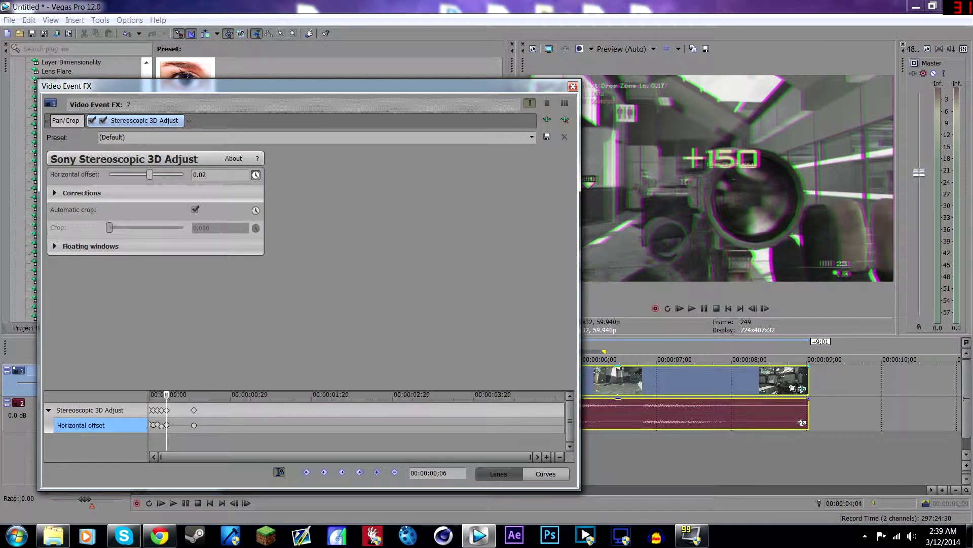
{"action": "type", "text": "0.0235"}
{"action": "key", "text": "Return"}
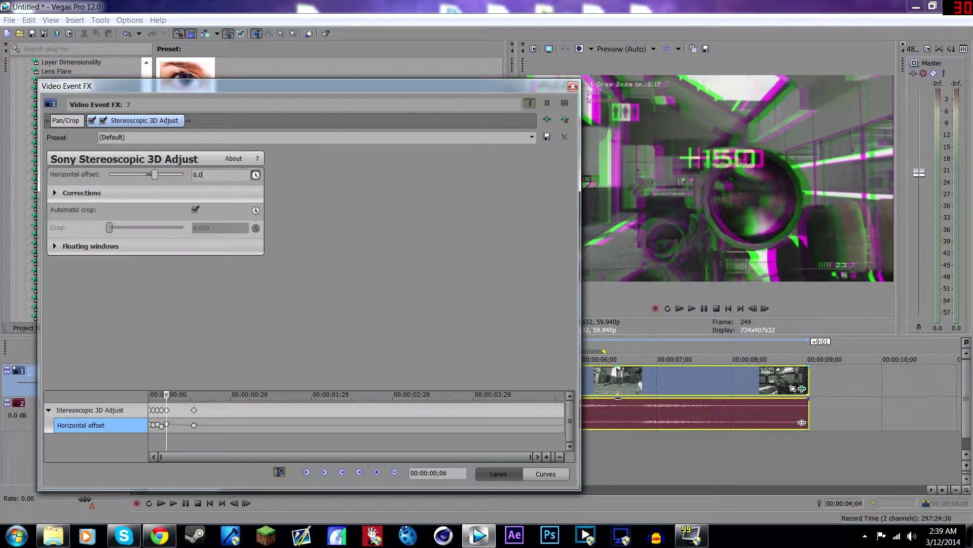
{"action": "type", "text": "0.0135"}
{"action": "key", "text": "Return"}
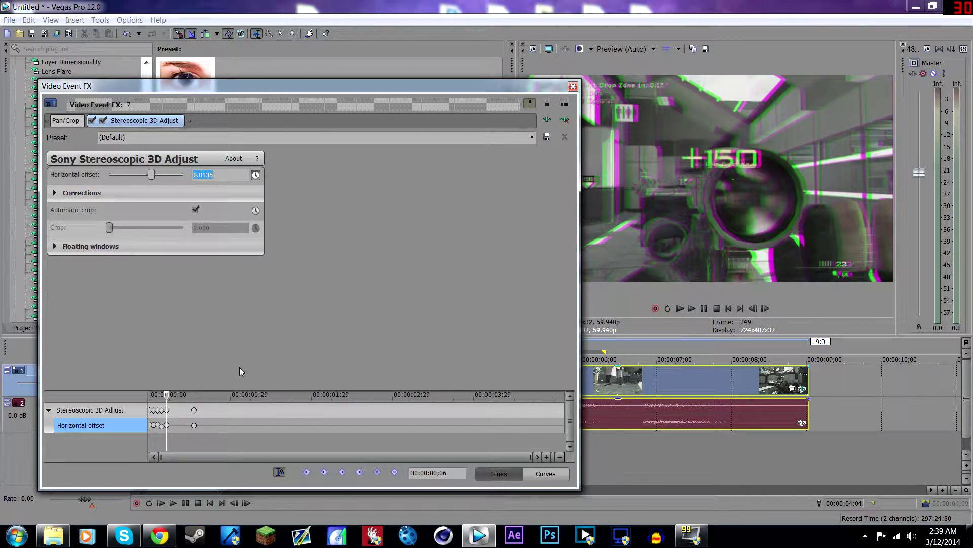
Set the horizontal offset keyframe at 00:00:00;06 to 0.0100 and close the effect settings
{"action": "left_click_drag", "start_coordinate": [165, 396], "coordinate": [168, 397]}
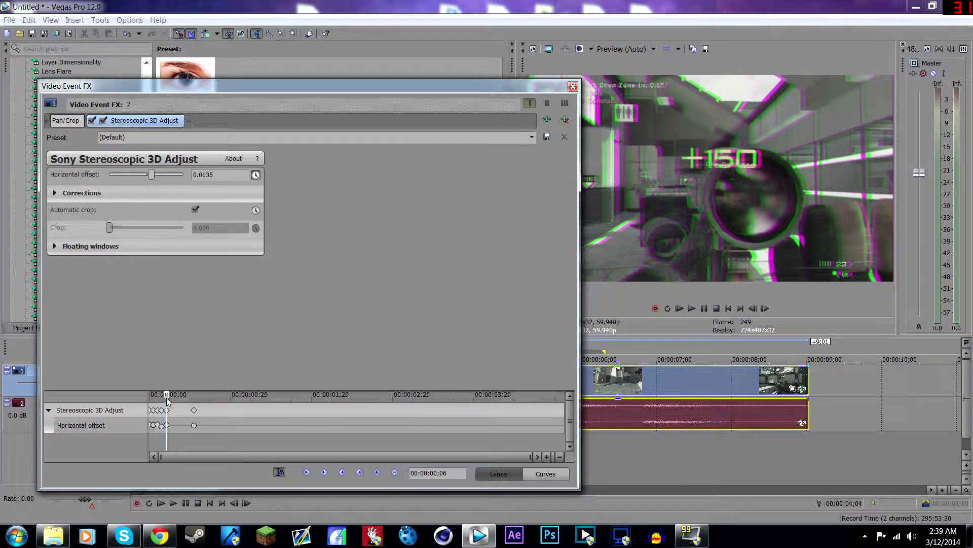
{"action": "left_click", "coordinate": [166, 425]}
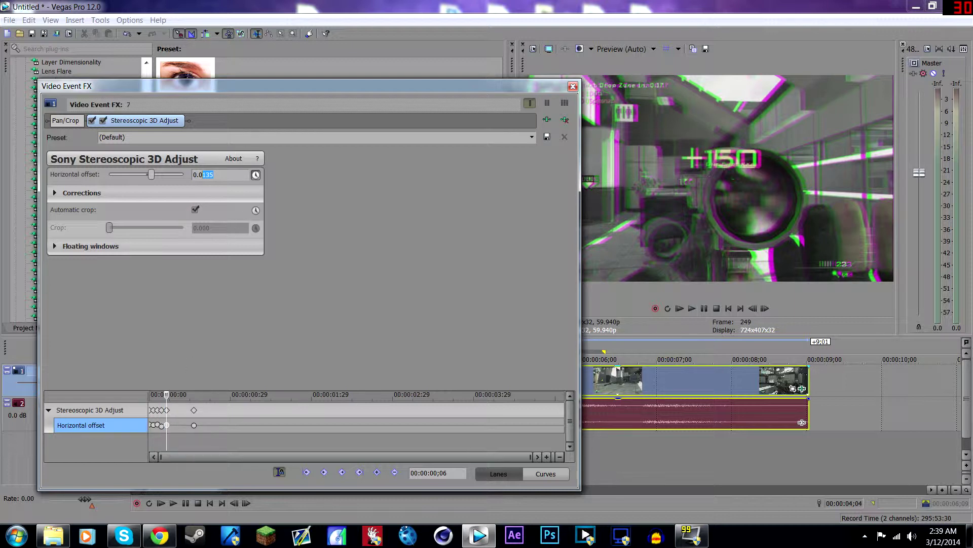
{"action": "key", "text": "Return"}
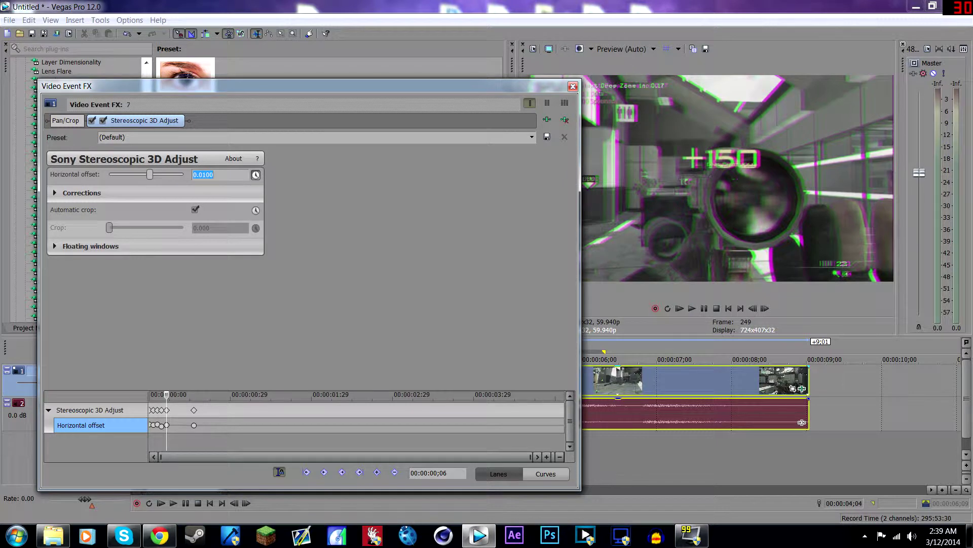
{"action": "left_click", "coordinate": [573, 86]}
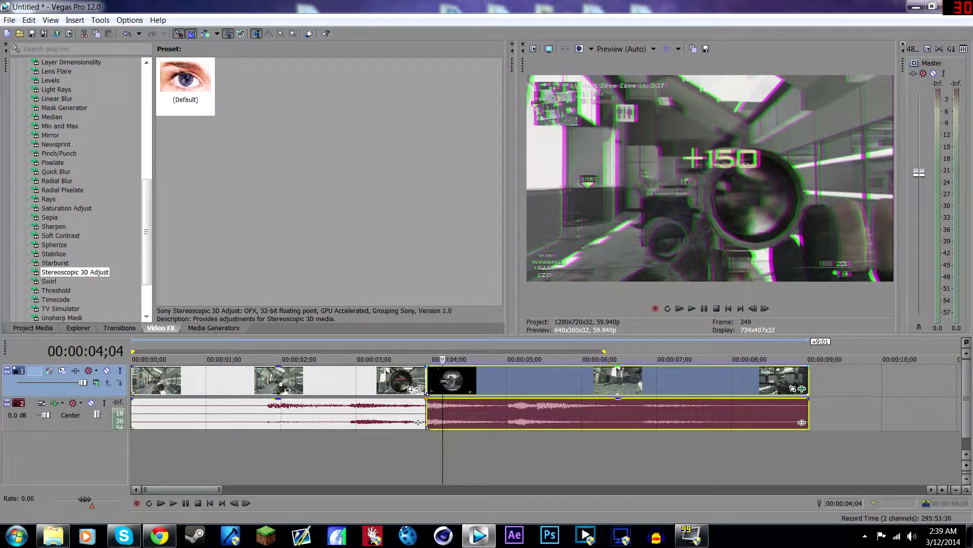
Preview the frames after the cut and try the Anaglyphic (amber/blue) stereoscopic 3D mode in the project video properties
{"action": "left_click_drag", "start_coordinate": [446, 380], "coordinate": [467, 382]}
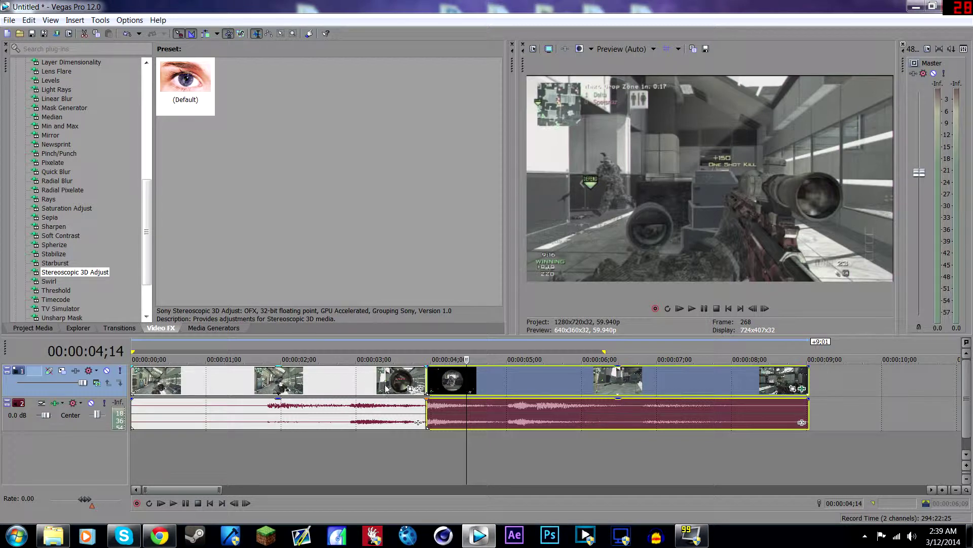
{"action": "left_click", "coordinate": [442, 381]}
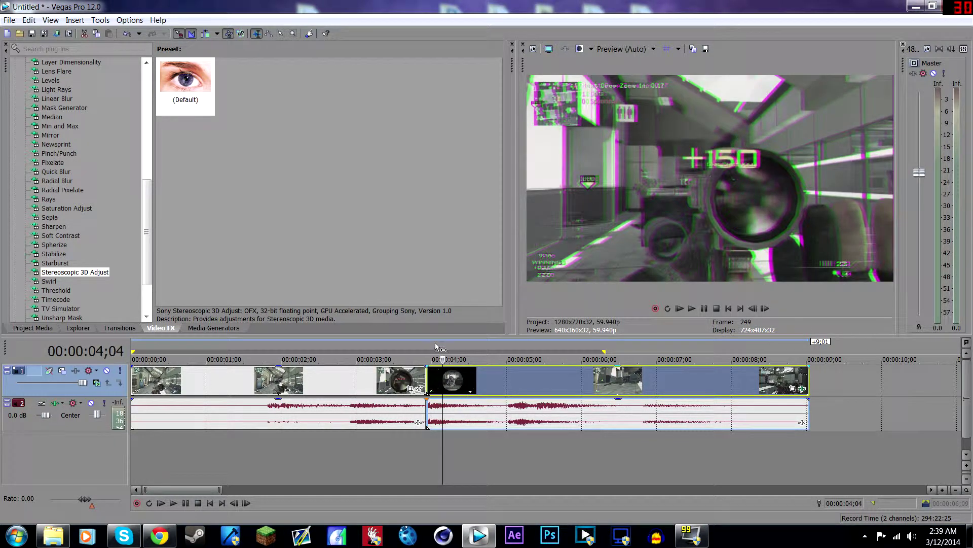
{"action": "left_click", "coordinate": [533, 49]}
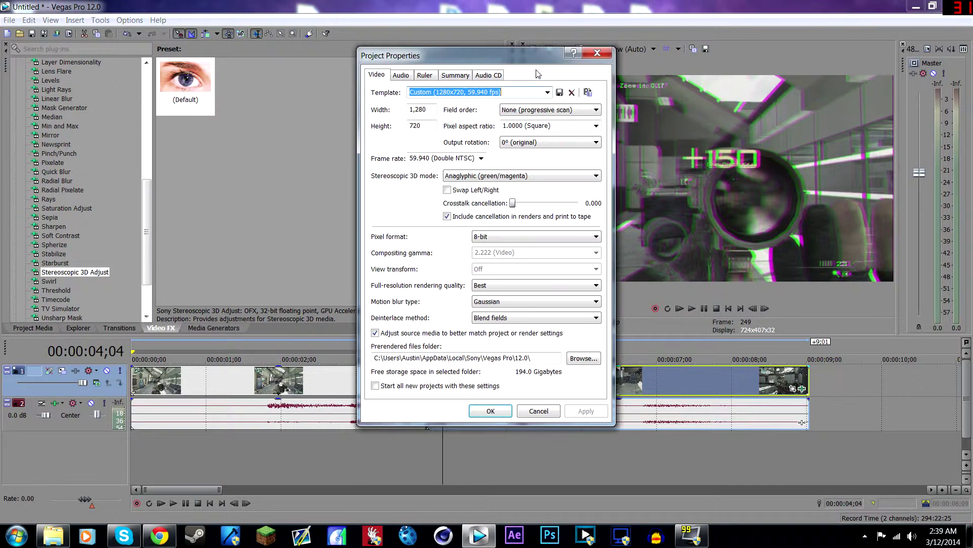
{"action": "left_click", "coordinate": [522, 176]}
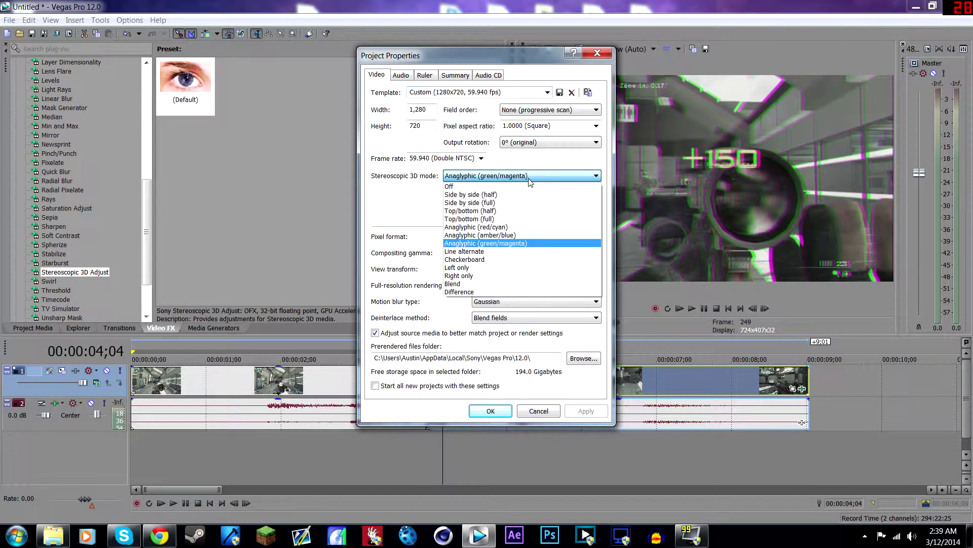
{"action": "left_click", "coordinate": [503, 227]}
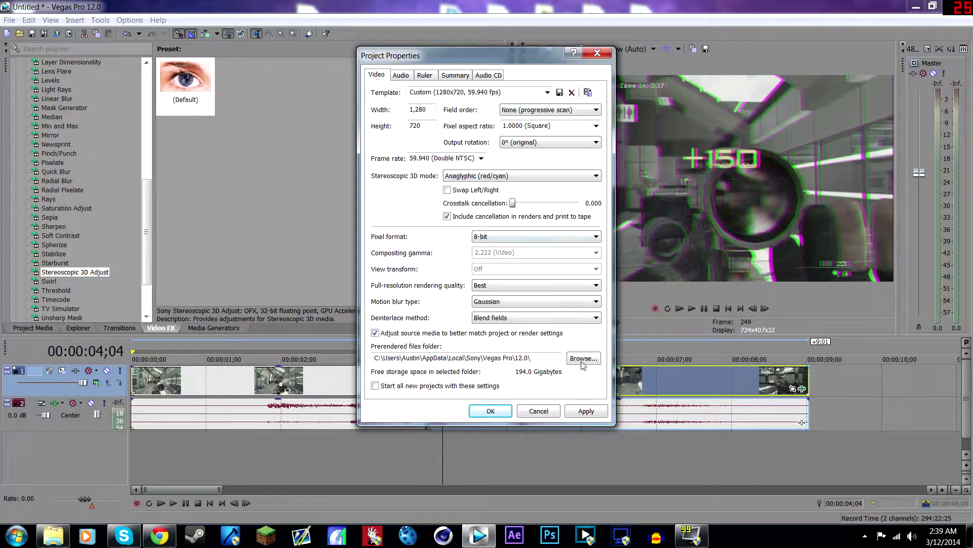
{"action": "left_click", "coordinate": [486, 176]}
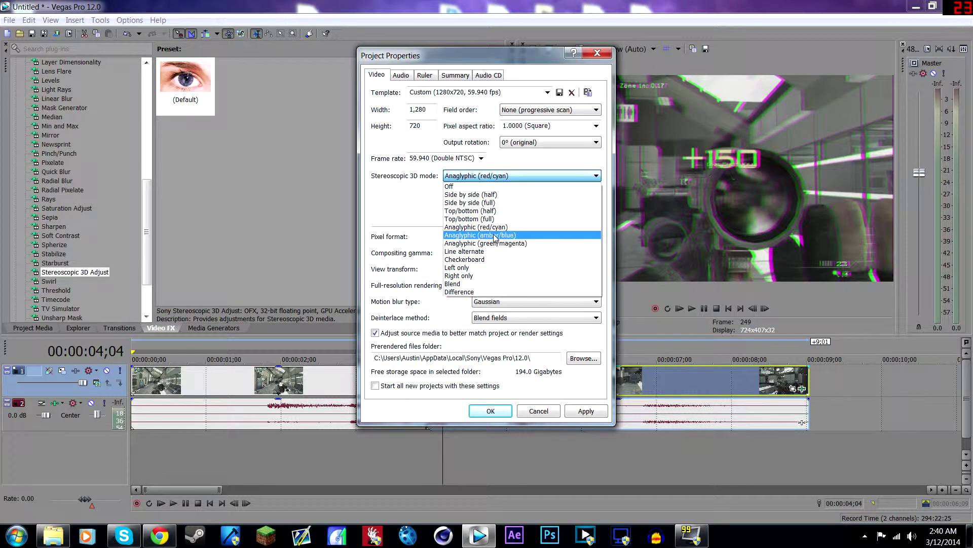
{"action": "left_click", "coordinate": [495, 236]}
{"action": "left_click", "coordinate": [586, 410]}
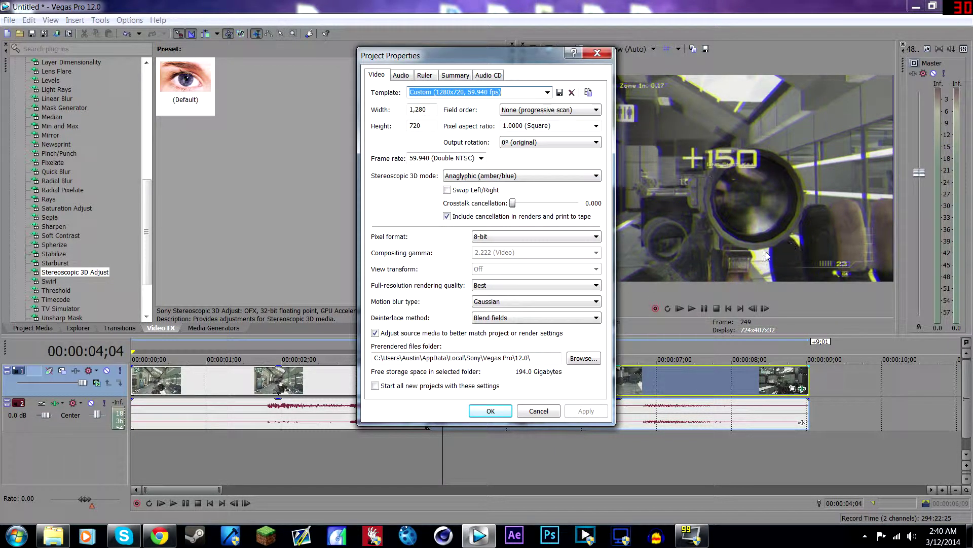
Set the project's stereoscopic 3D mode to Anaglyphic (red/cyan) and confirm the project properties
{"action": "left_click", "coordinate": [514, 175]}
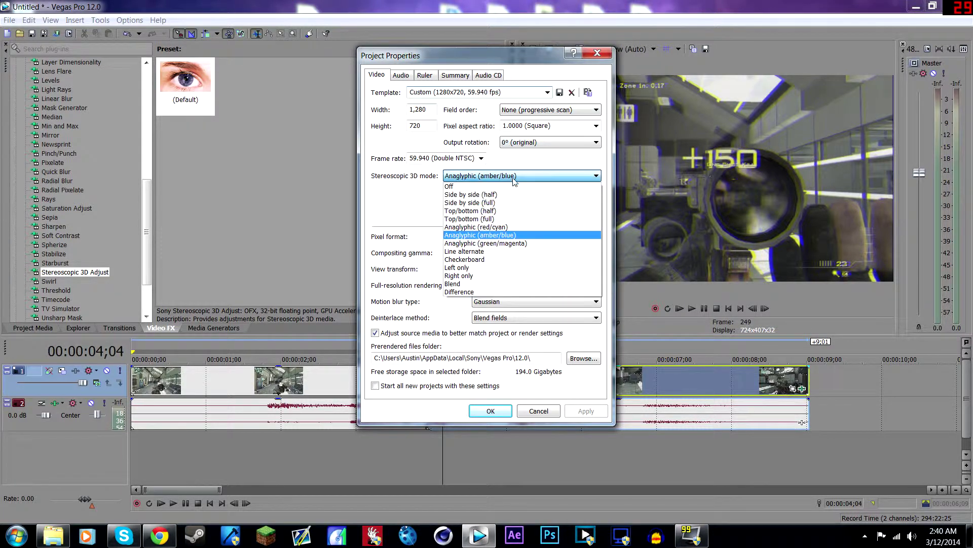
{"action": "left_click", "coordinate": [501, 228]}
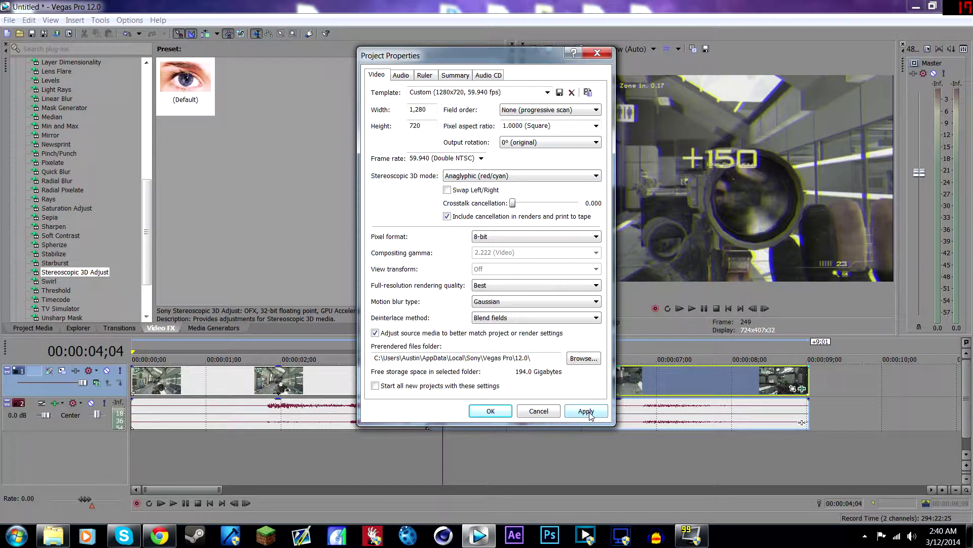
{"action": "left_click", "coordinate": [588, 411]}
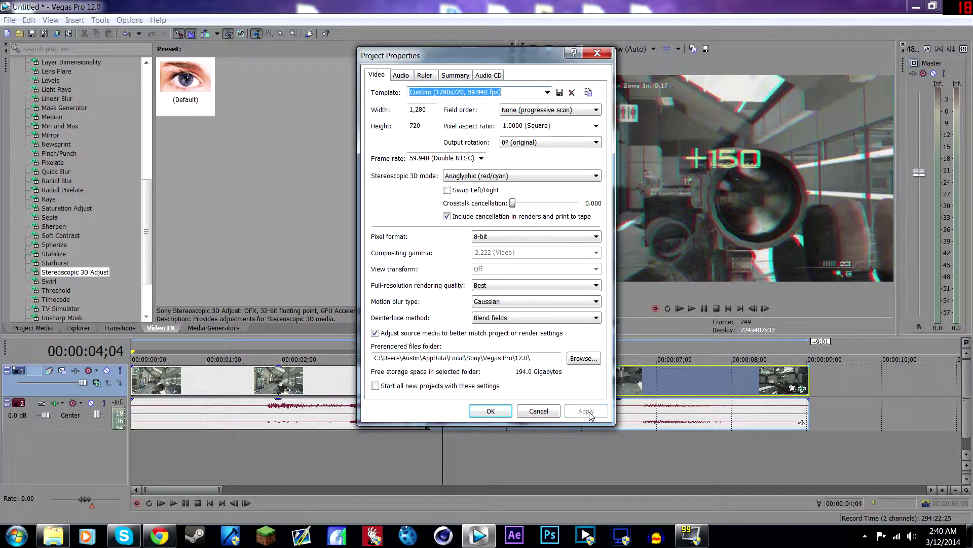
{"action": "left_click", "coordinate": [509, 411]}
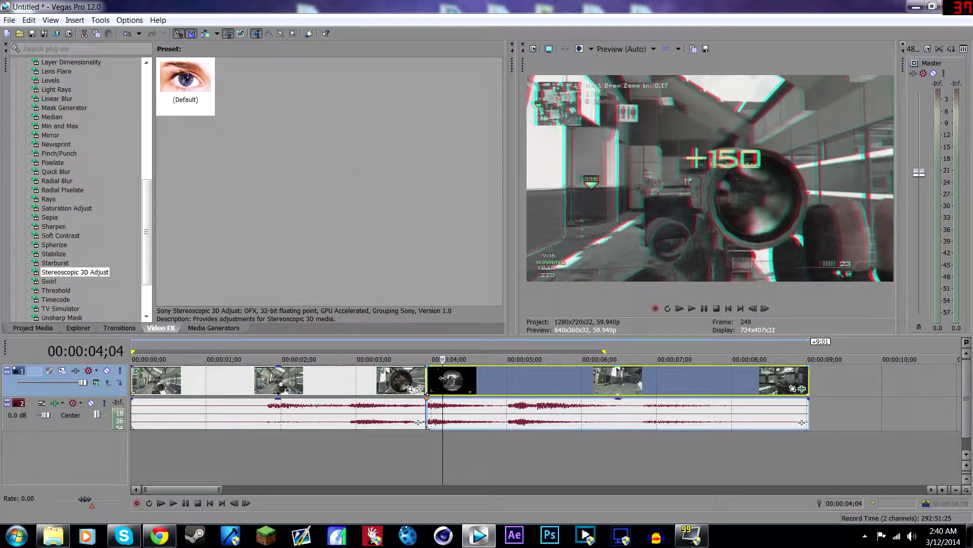
Play the clip from 00:00:02;14 past the cut and scrub through the colour-split frames up to 00:00:04;06
{"action": "key", "text": "space"}
{"action": "left_click_drag", "start_coordinate": [458, 373], "coordinate": [316, 371]}
{"action": "key", "text": "space"}
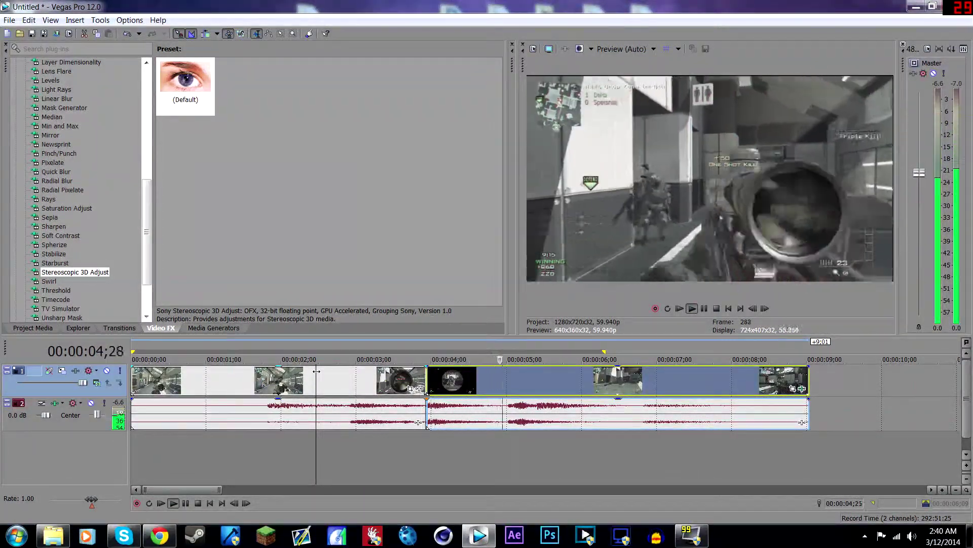
{"action": "key", "text": "space"}
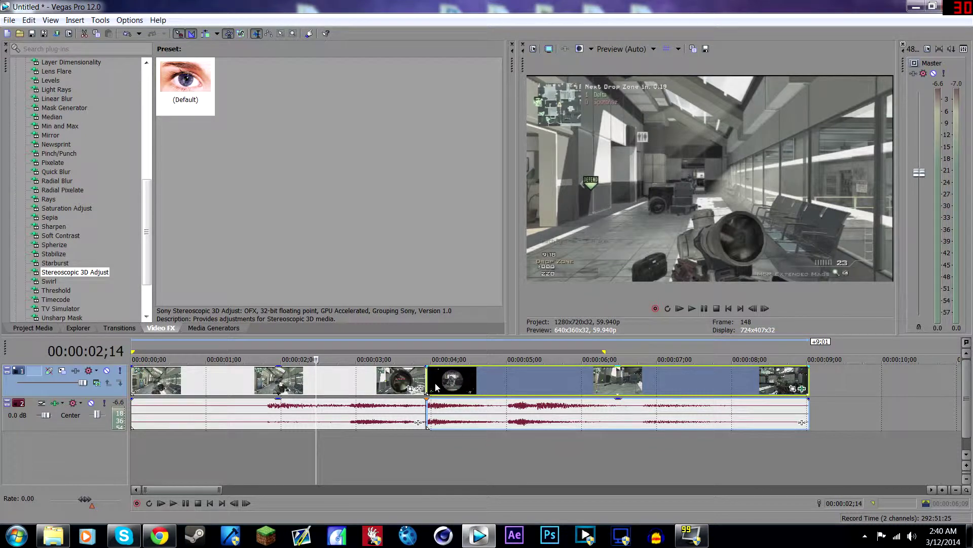
{"action": "left_click", "coordinate": [435, 382]}
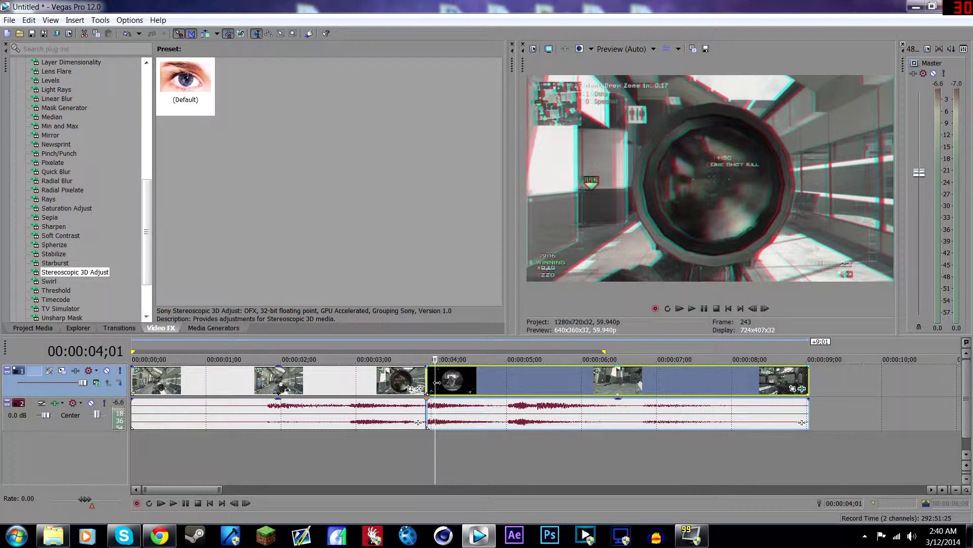
{"action": "mouse_move", "coordinate": [436, 383]}
{"action": "left_mouse_down"}
{"action": "mouse_move", "coordinate": [458, 377]}
{"action": "mouse_move", "coordinate": [446, 378]}
{"action": "left_mouse_up"}
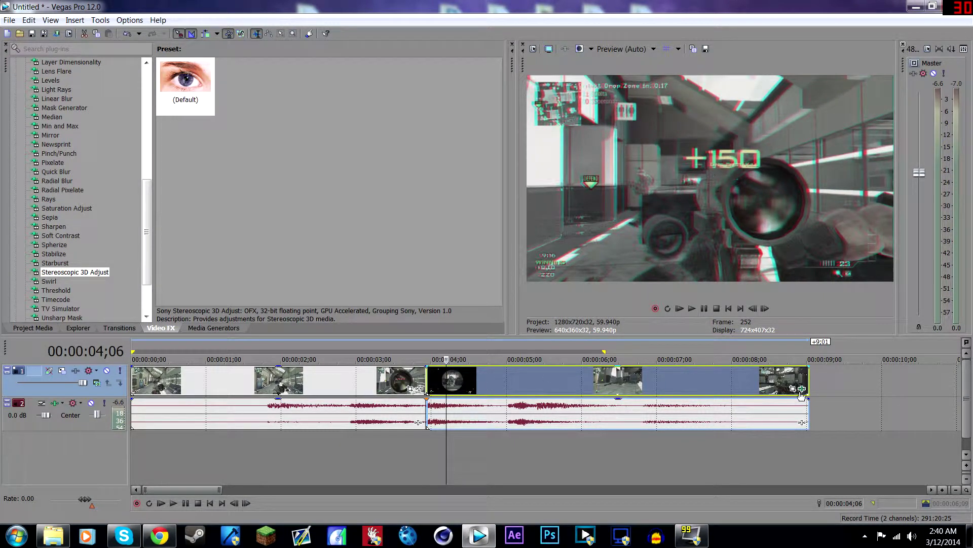
Spread the horizontal offset keyframes of the second clip part further apart in time and close the effect settings
{"action": "left_click", "coordinate": [801, 389]}
{"action": "left_click_drag", "start_coordinate": [198, 424], "coordinate": [142, 397]}
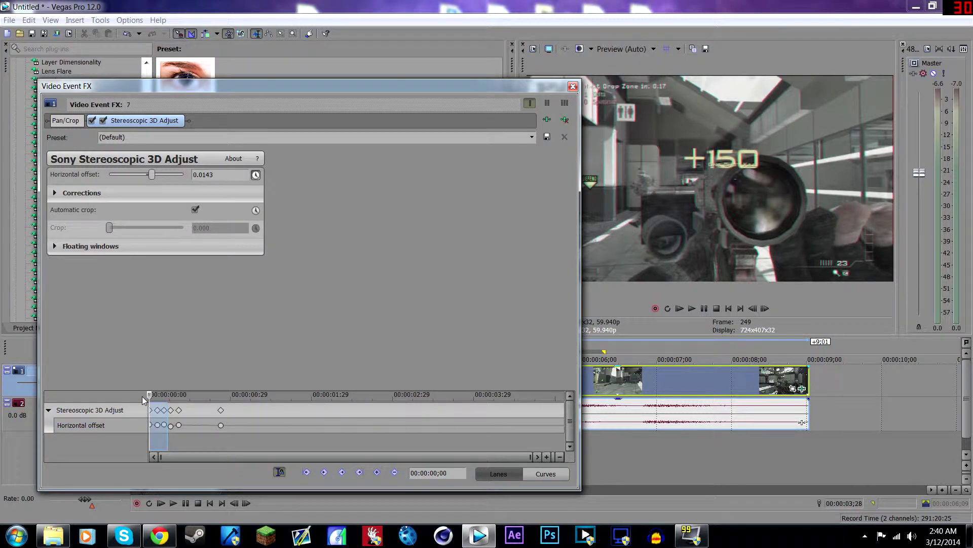
{"action": "left_click", "coordinate": [573, 87]}
Play the shake from 00:00:02;26 and check it frame by frame from the cut at 00:00:03;28
{"action": "left_click", "coordinate": [347, 378]}
{"action": "key", "text": "space"}
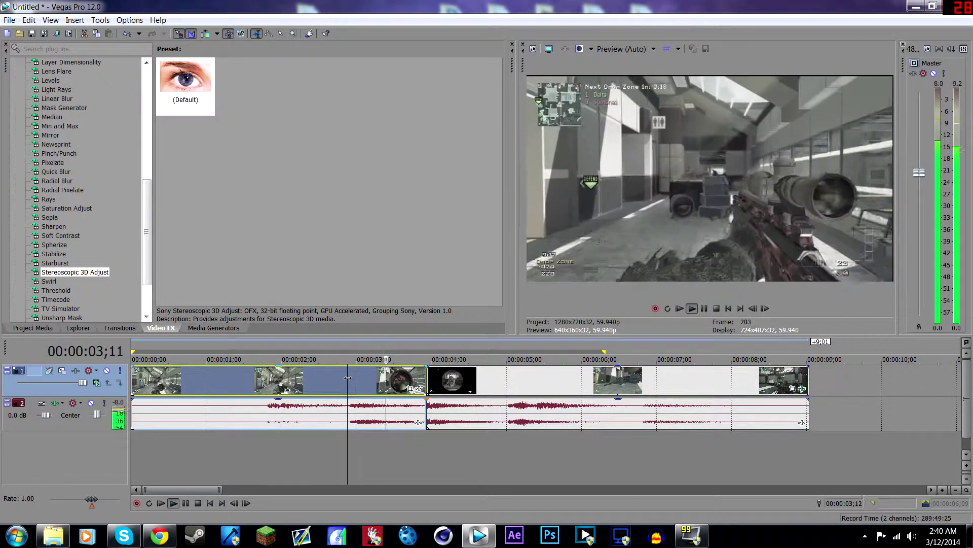
{"action": "key", "text": "space"}
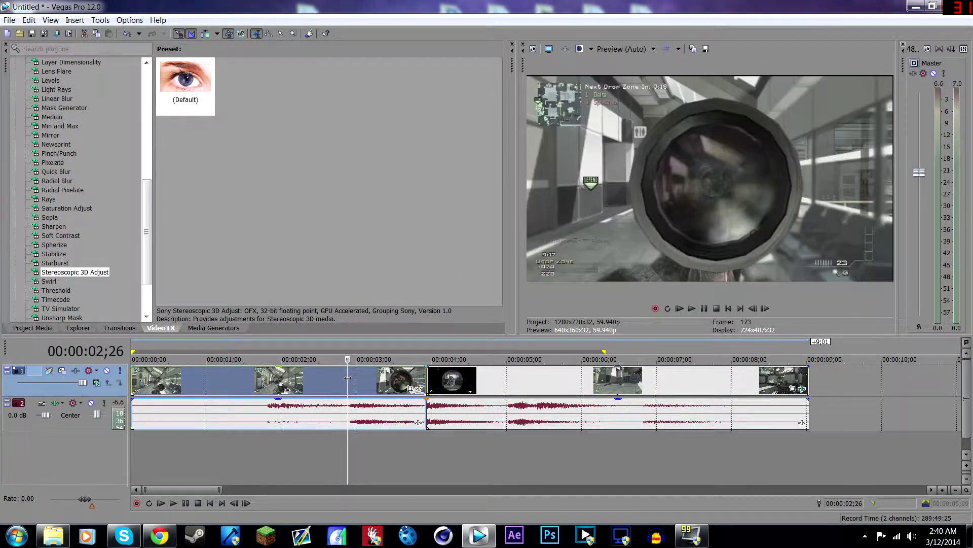
{"action": "left_click", "coordinate": [435, 420]}
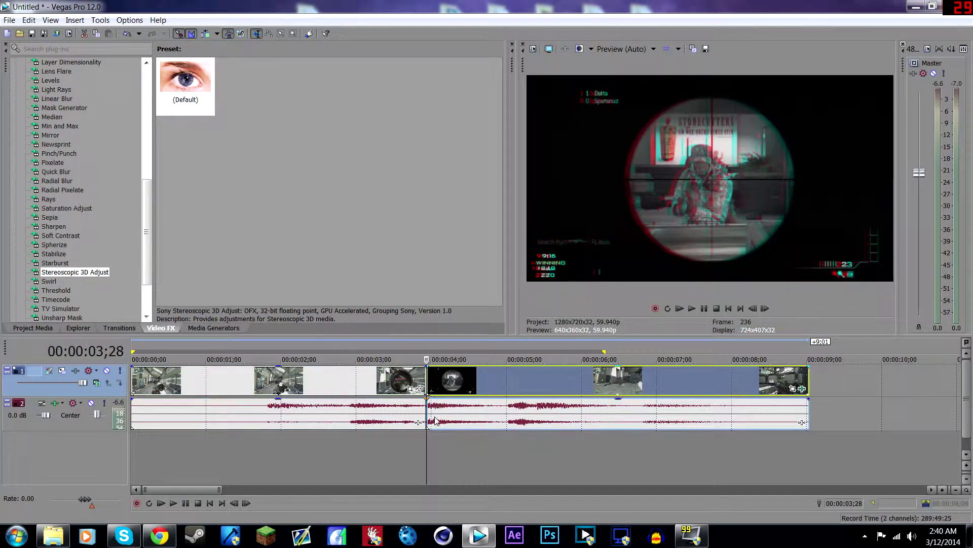
{"action": "key", "text": "Right"}
{"action": "key", "text": "Right"}
{"action": "key", "text": "Right"}
{"action": "key", "text": "Right"}
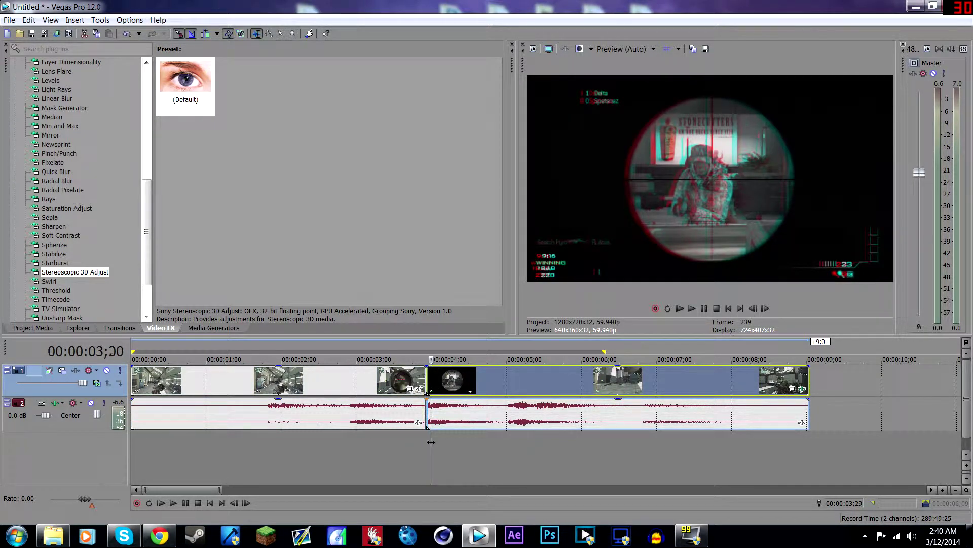
Set the second part of the split clip to Disable resample in its video event properties
{"action": "right_click", "coordinate": [443, 383]}
{"action": "left_click", "coordinate": [487, 519]}
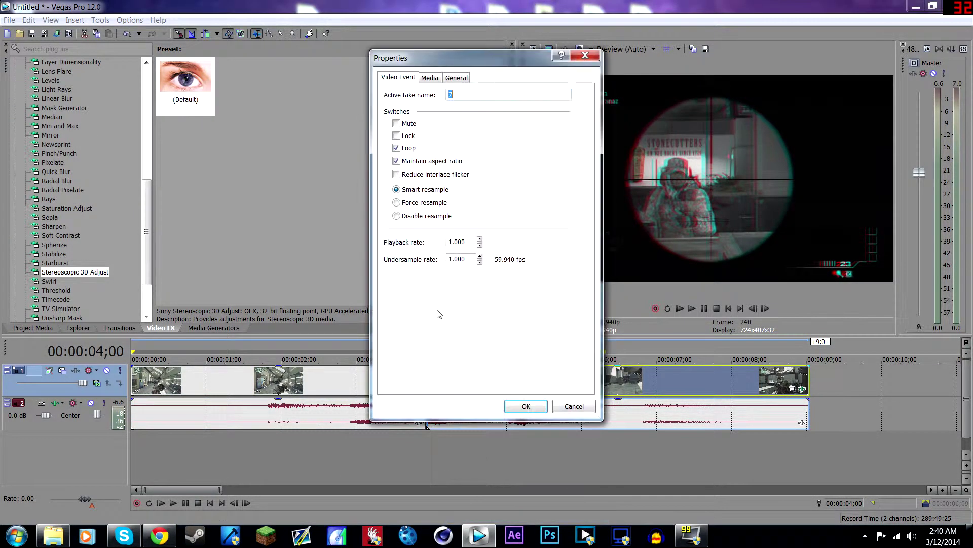
{"action": "left_click", "coordinate": [414, 217]}
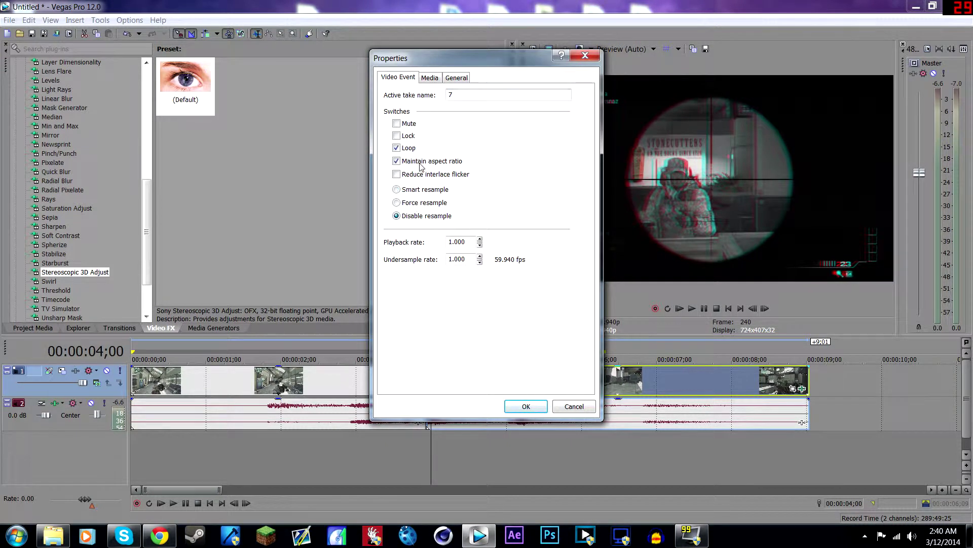
{"action": "left_click", "coordinate": [516, 408]}
Set the first part of the split clip to Disable resample in its video event properties
{"action": "right_click", "coordinate": [390, 393]}
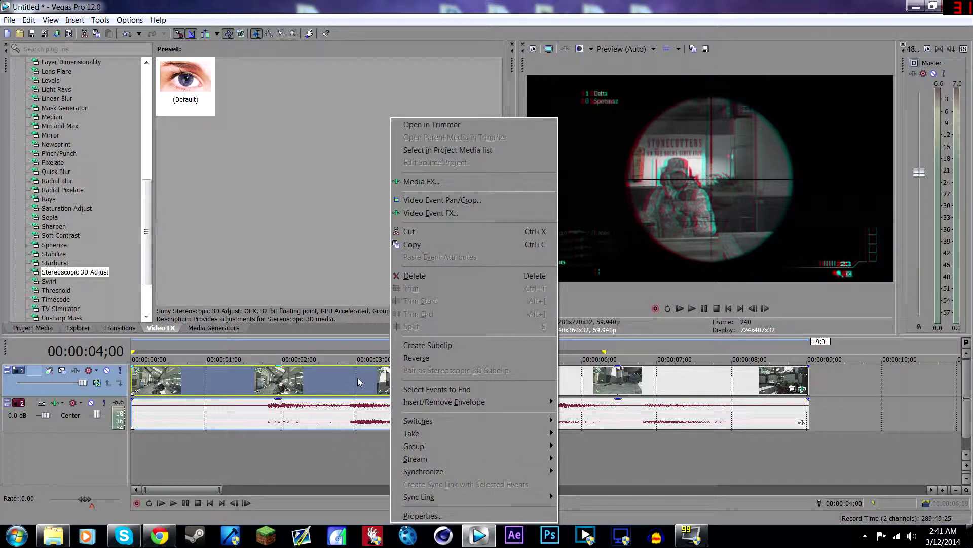
{"action": "left_click", "coordinate": [423, 515]}
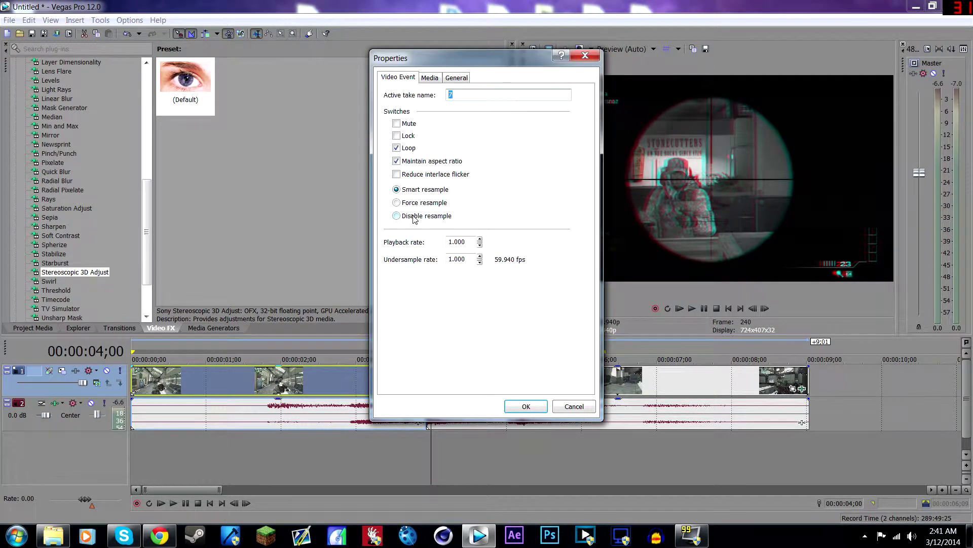
{"action": "left_click", "coordinate": [414, 217]}
{"action": "left_click", "coordinate": [527, 407]}
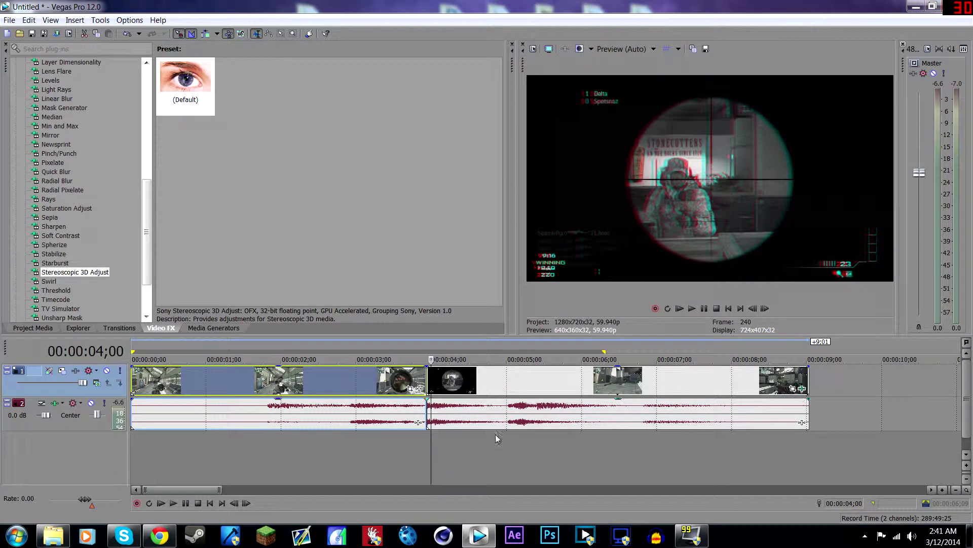
Keyframe a Pan/Crop zoom-out on the second clip part, from 1,136 × 639 at its start to the restored full frame about 0.75 s in
{"action": "mouse_move", "coordinate": [433, 373]}
{"action": "left_mouse_down"}
{"action": "mouse_move", "coordinate": [443, 376]}
{"action": "mouse_move", "coordinate": [423, 378]}
{"action": "left_mouse_up"}
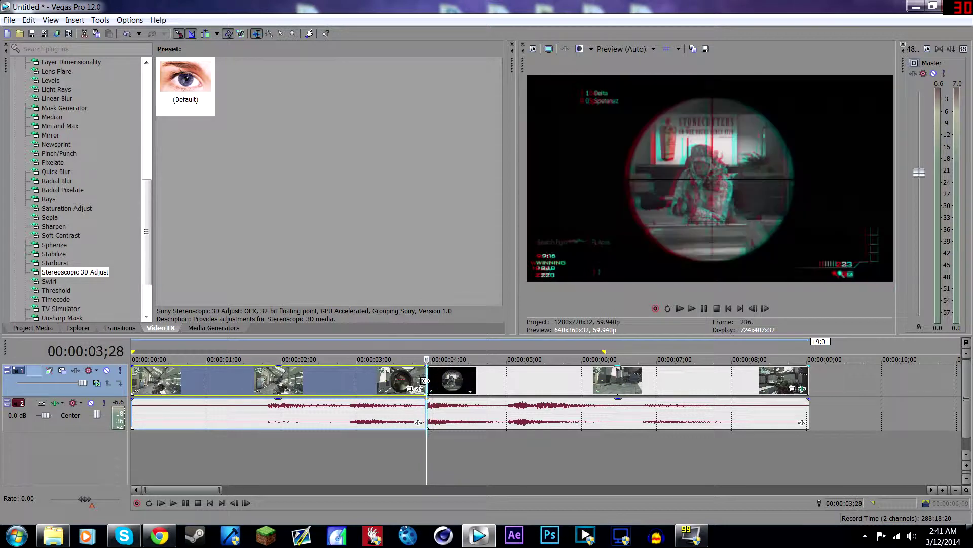
{"action": "left_click", "coordinate": [793, 389]}
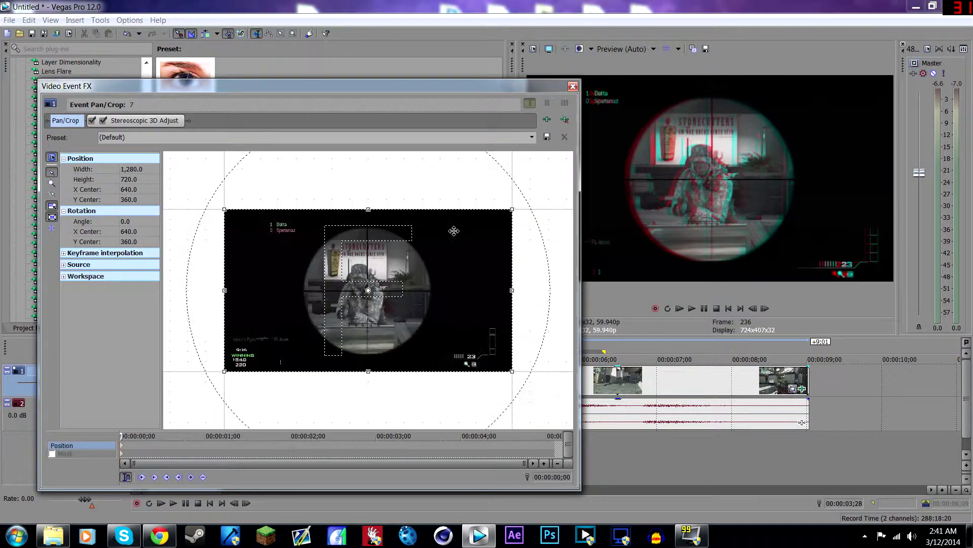
{"action": "left_click_drag", "start_coordinate": [512, 211], "coordinate": [495, 218]}
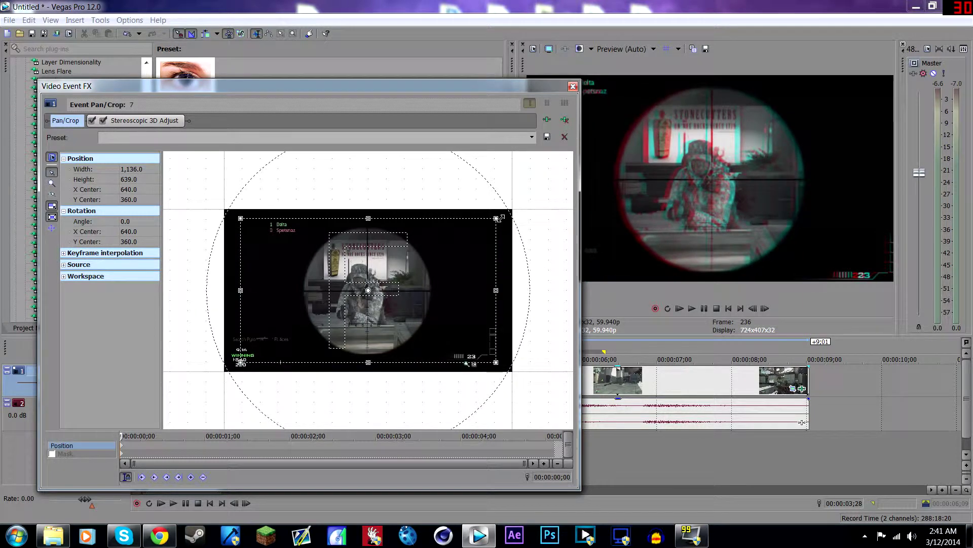
{"action": "left_click", "coordinate": [239, 436]}
{"action": "right_click", "coordinate": [321, 341]}
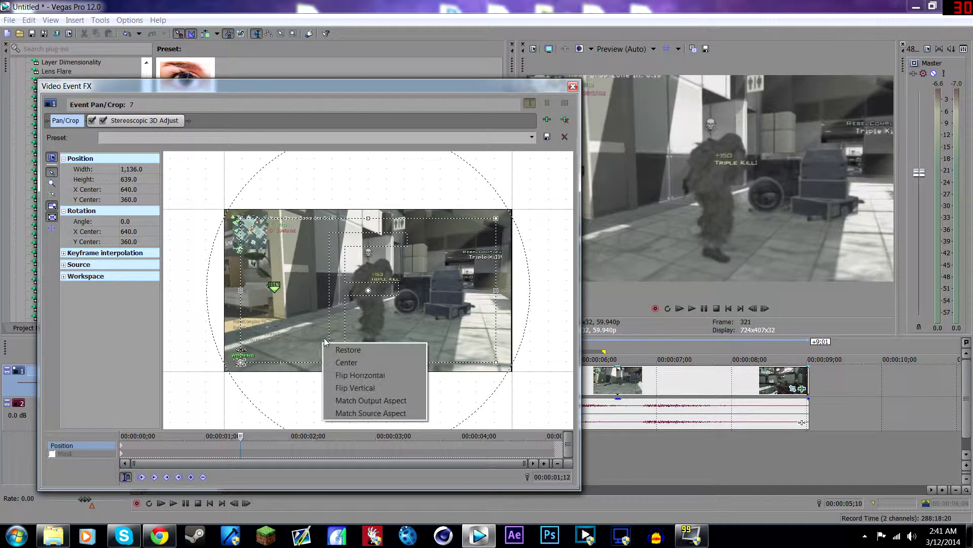
{"action": "left_click", "coordinate": [332, 347]}
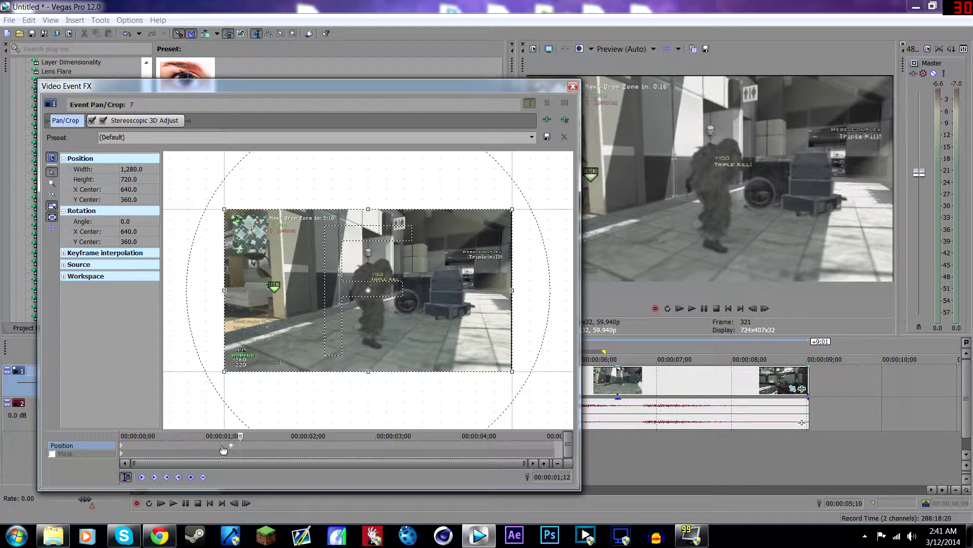
{"action": "left_click", "coordinate": [573, 87]}
Play the sequence from 00:00:01;14 through the cut to check the new zoom
{"action": "left_click_drag", "start_coordinate": [528, 382], "coordinate": [242, 380]}
{"action": "key", "text": "space"}
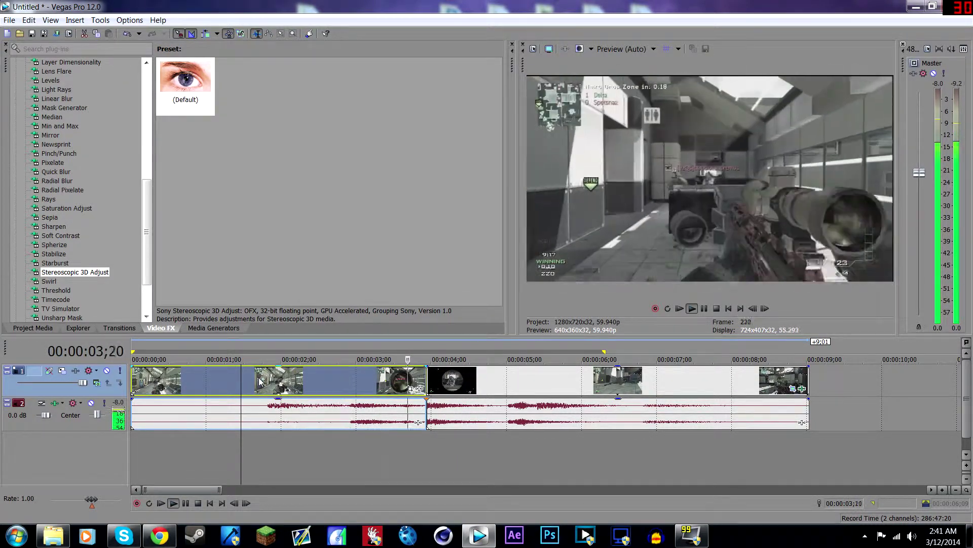
{"action": "key", "text": "space"}
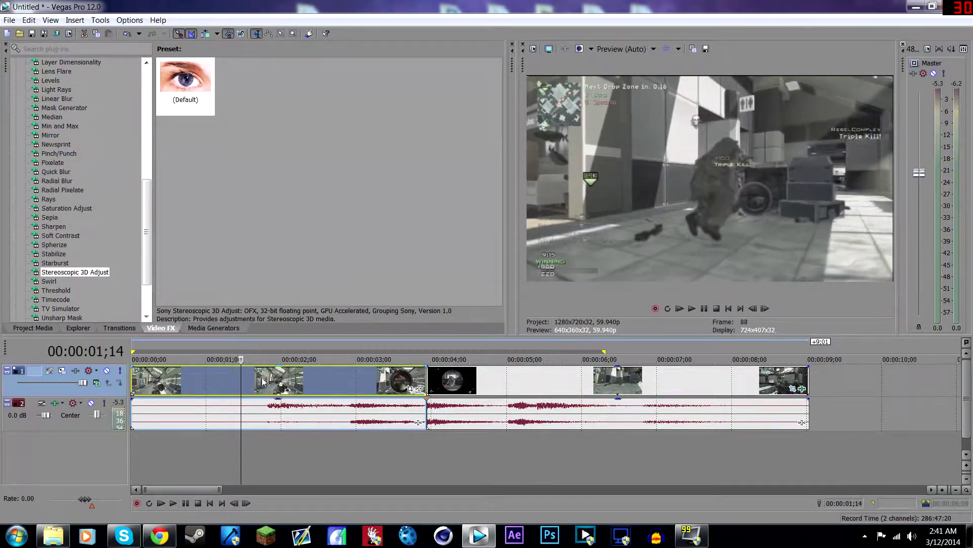
Slow the second clip part's zoom-out by moving its ending Pan/Crop keyframe to about 1.8 s, and close the event settings
{"action": "left_click", "coordinate": [794, 389]}
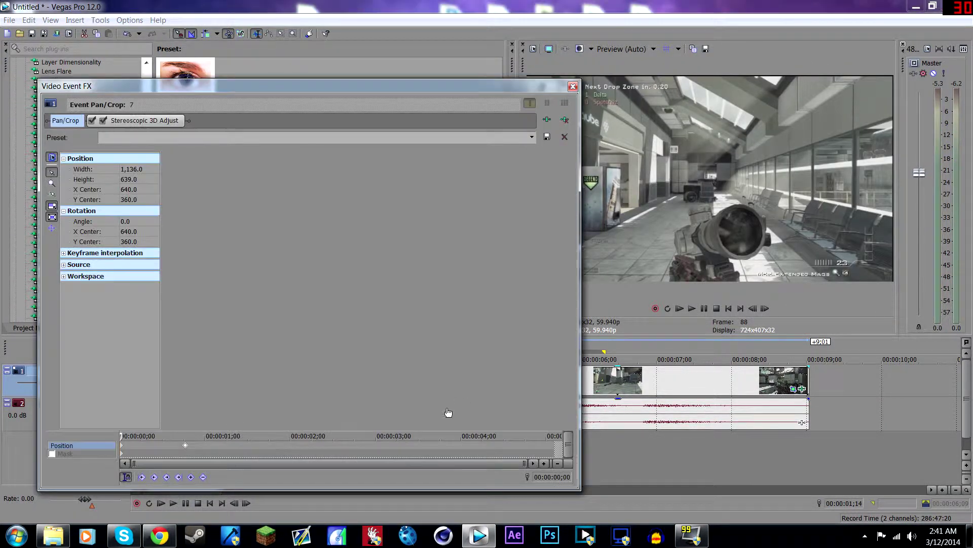
{"action": "left_click_drag", "start_coordinate": [263, 444], "coordinate": [274, 445]}
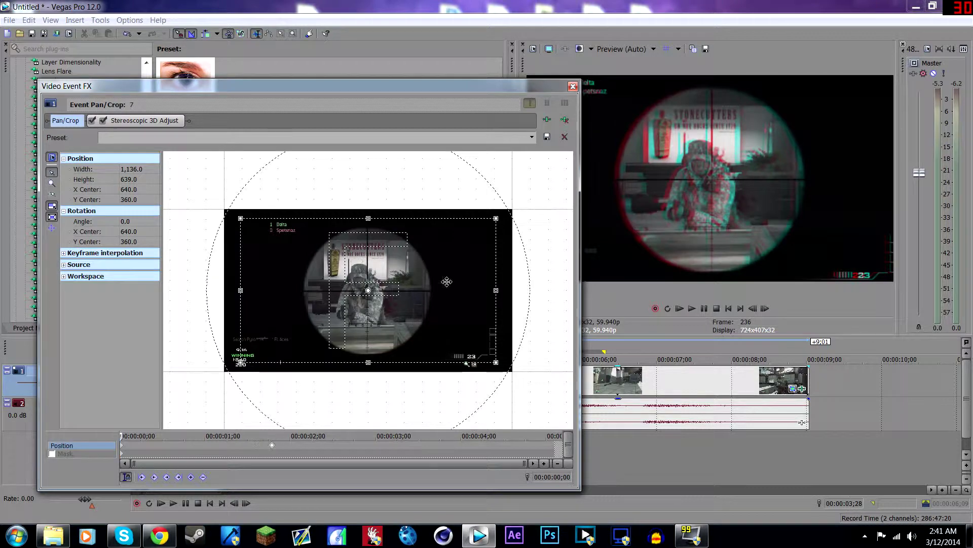
{"action": "left_click", "coordinate": [573, 87]}
Play the slower zoom and shake from the cut and from 00:00:02;17, and scrub the second clip part back to 00:00:03;28
{"action": "key", "text": "space"}
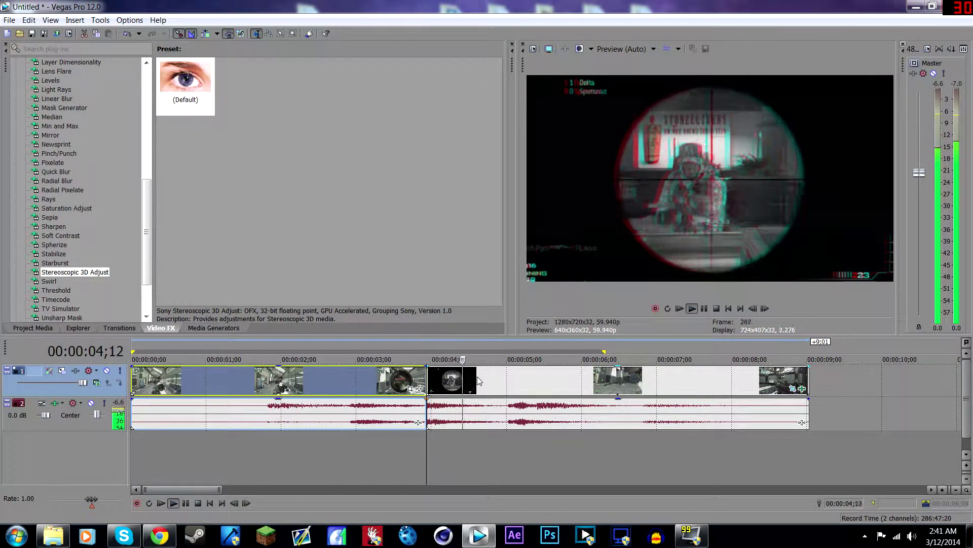
{"action": "key", "text": "space"}
{"action": "left_click", "coordinate": [323, 380]}
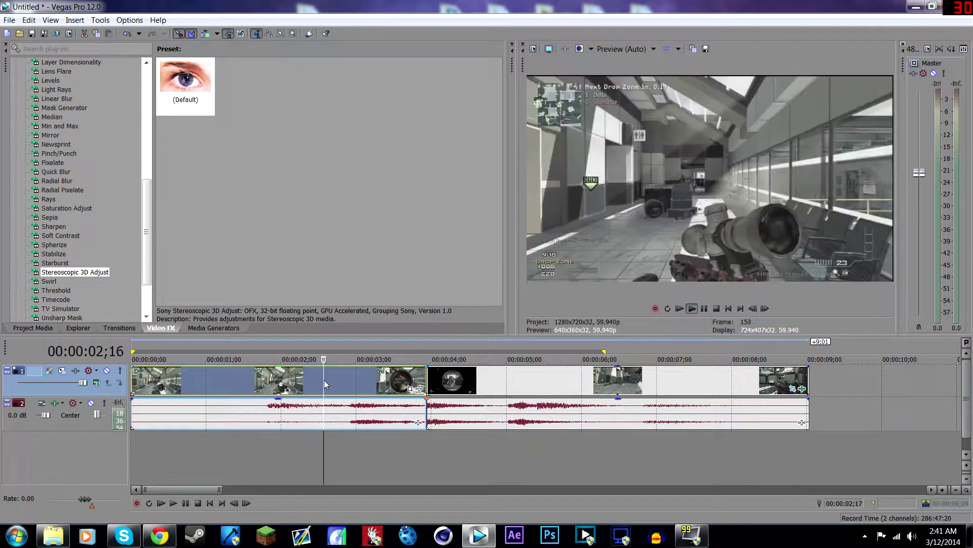
{"action": "key", "text": "space"}
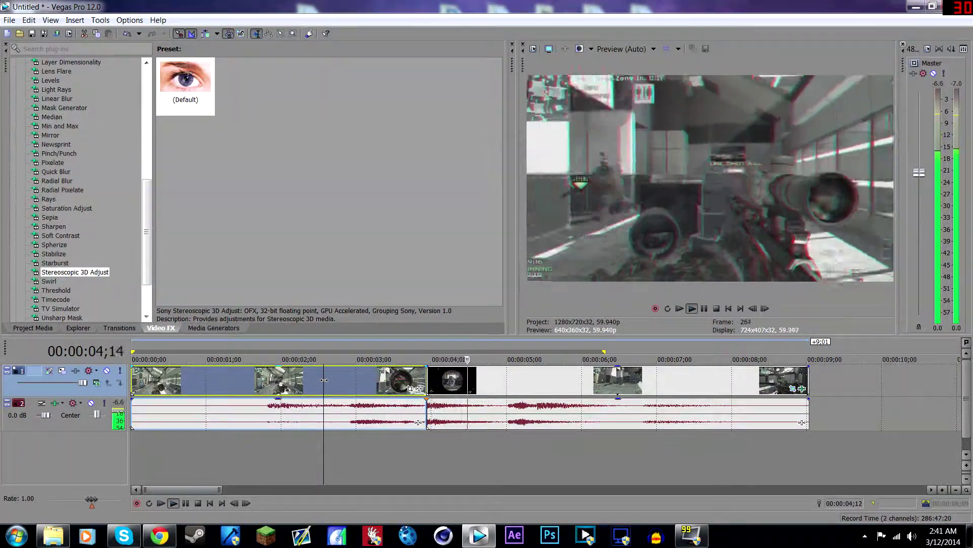
{"action": "key", "text": "space"}
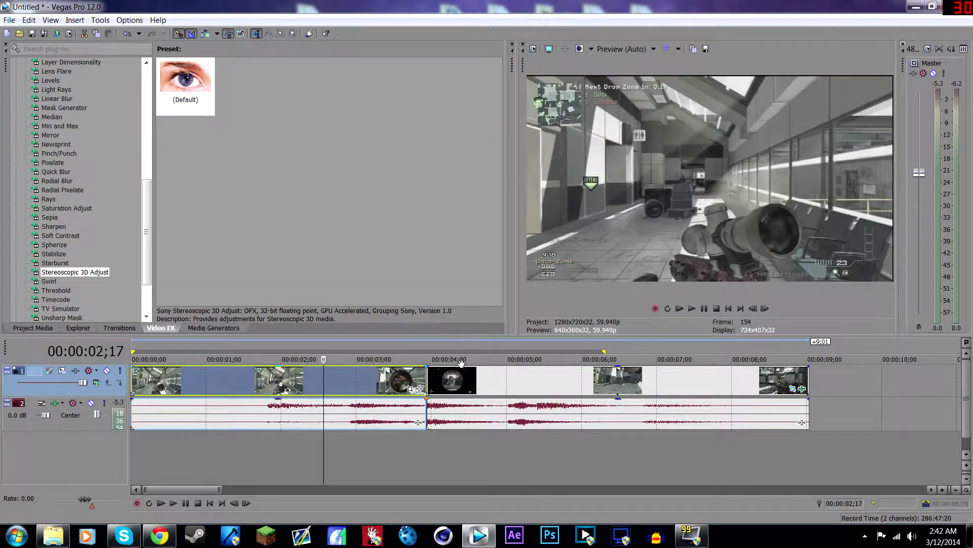
{"action": "left_click", "coordinate": [454, 381]}
{"action": "mouse_move", "coordinate": [454, 381]}
{"action": "left_mouse_down"}
{"action": "mouse_move", "coordinate": [432, 384]}
{"action": "mouse_move", "coordinate": [470, 379]}
{"action": "left_mouse_up"}
{"action": "left_click_drag", "start_coordinate": [460, 376], "coordinate": [429, 368]}
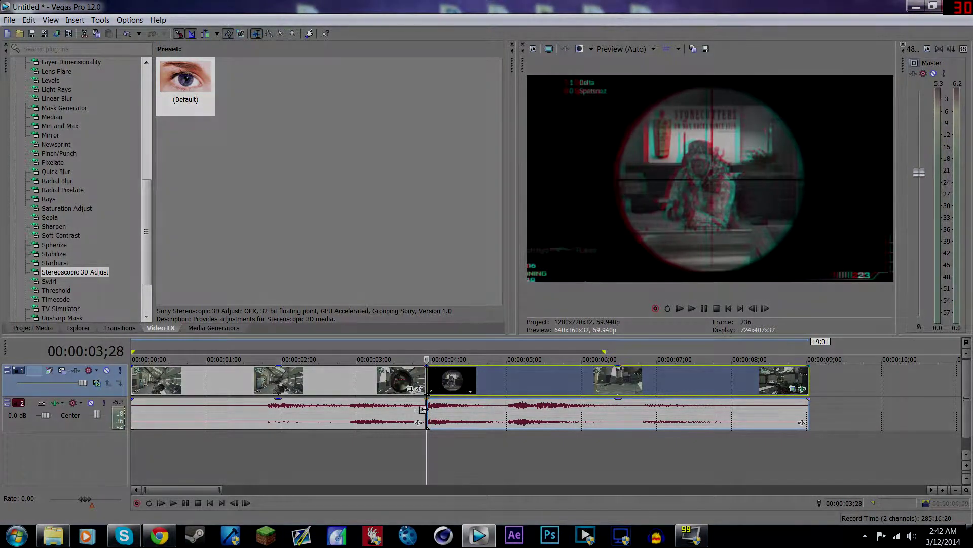